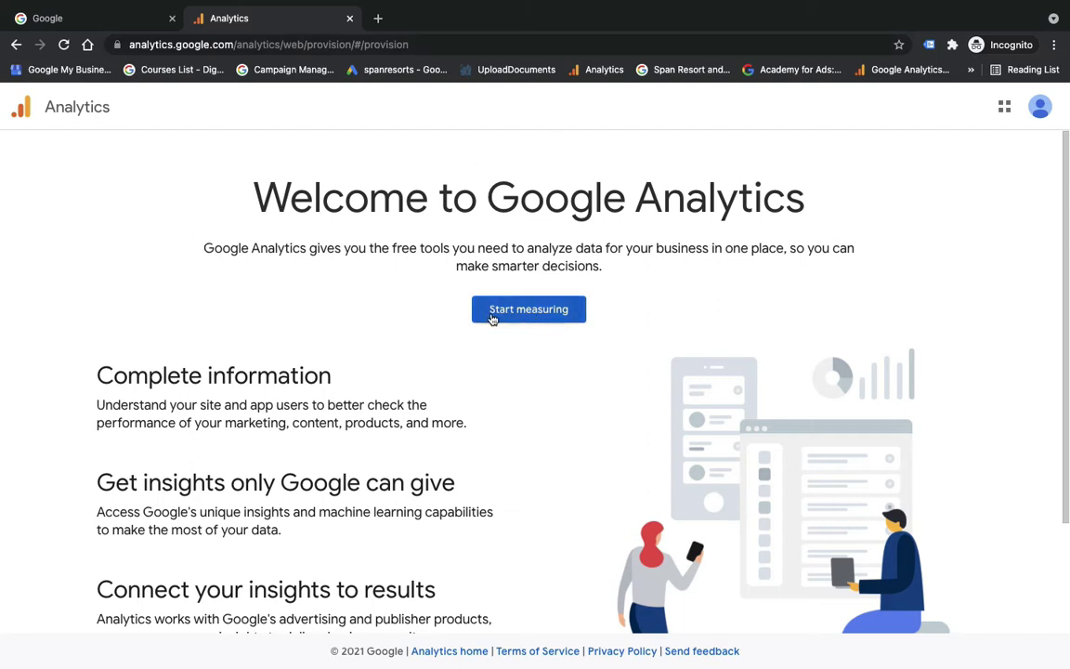
Start a new Analytics account setup, name the account ss, and continue to property setup with the default data sharing options.
{"action": "left_click", "coordinate": [536, 314]}
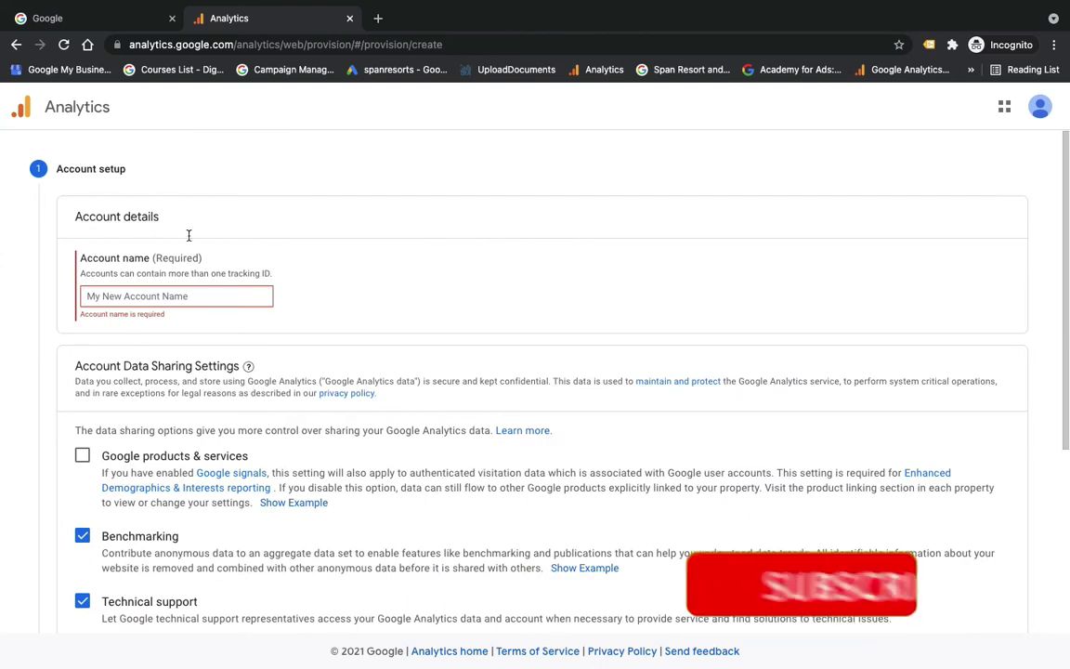
{"action": "left_click", "coordinate": [146, 296]}
{"action": "type", "text": "ss"}
{"action": "scroll", "coordinate": [414, 336], "scroll_direction": "down", "scroll_amount": 5}
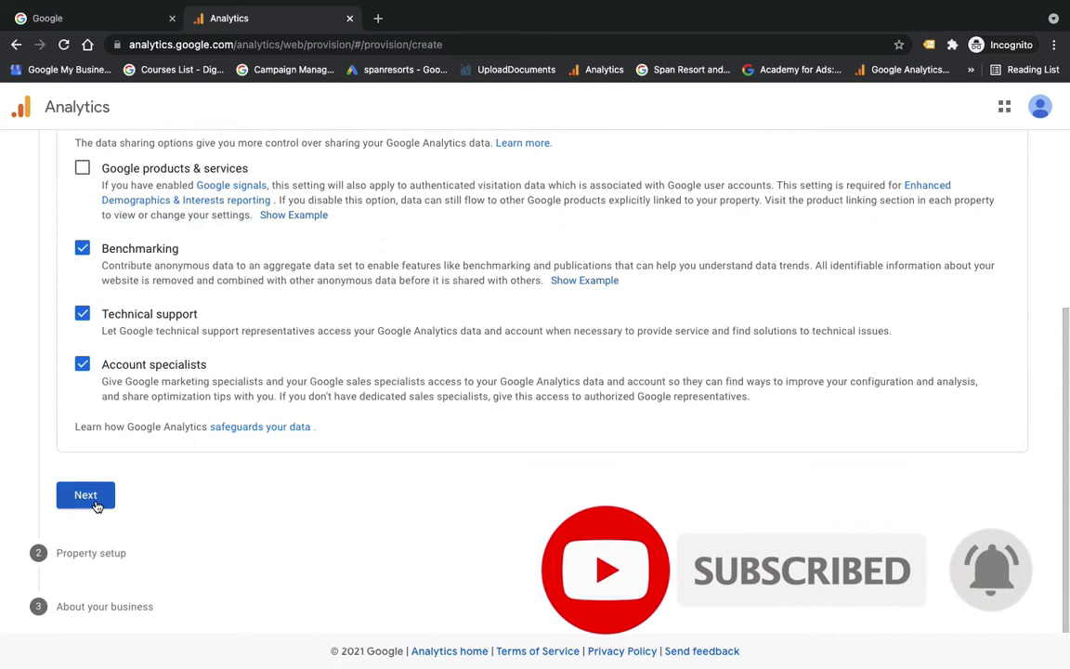
{"action": "left_click", "coordinate": [93, 498]}
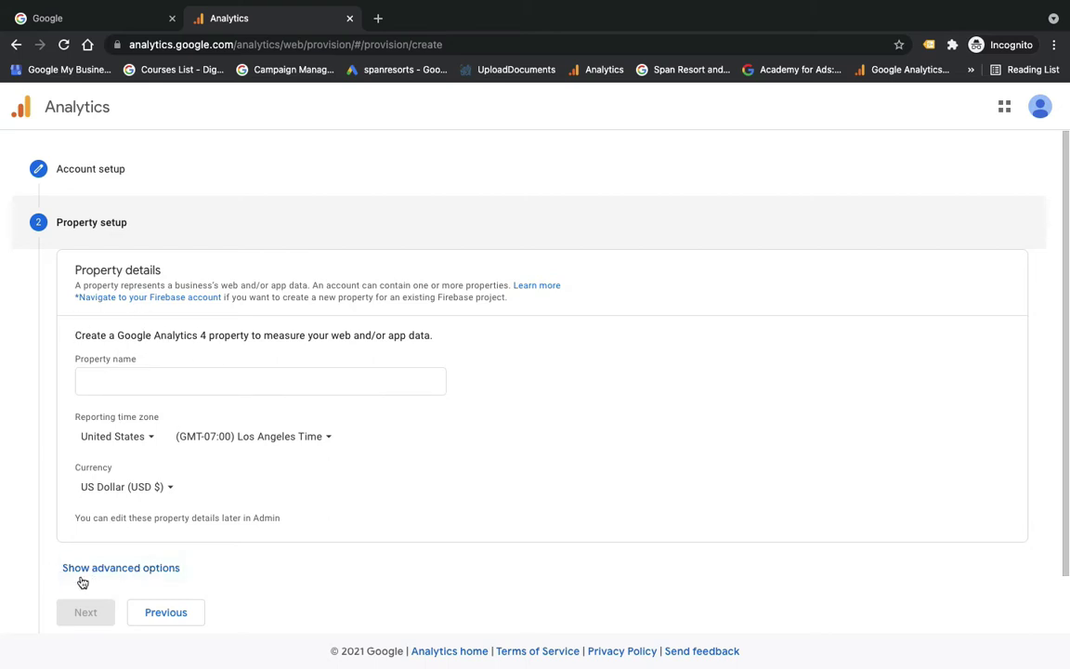
Show the advanced property options and turn on the creation of a Universal Analytics property.
{"action": "left_click", "coordinate": [135, 573]}
{"action": "scroll", "coordinate": [135, 572], "scroll_direction": "down", "scroll_amount": 4}
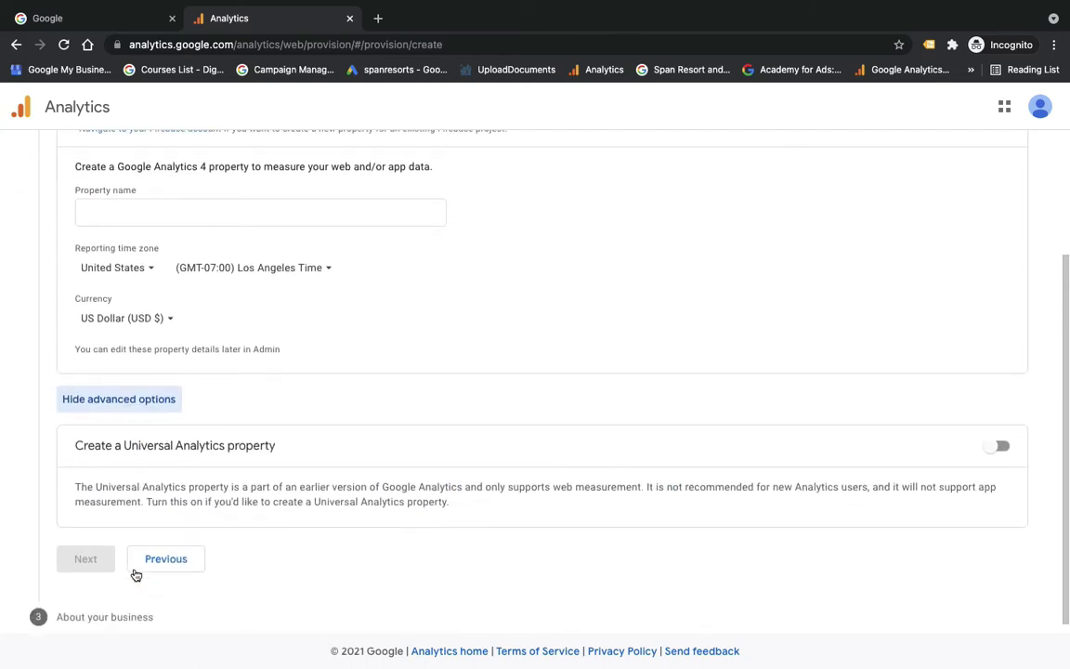
{"action": "left_click", "coordinate": [990, 437]}
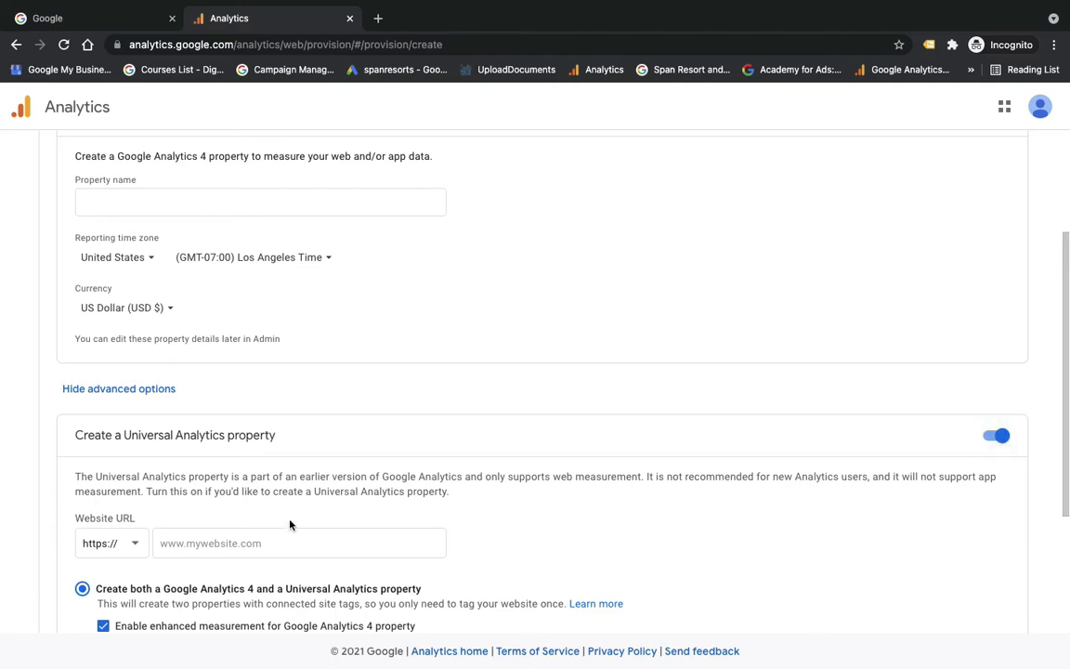
{"action": "scroll", "coordinate": [226, 327], "scroll_direction": "down", "scroll_amount": 2}
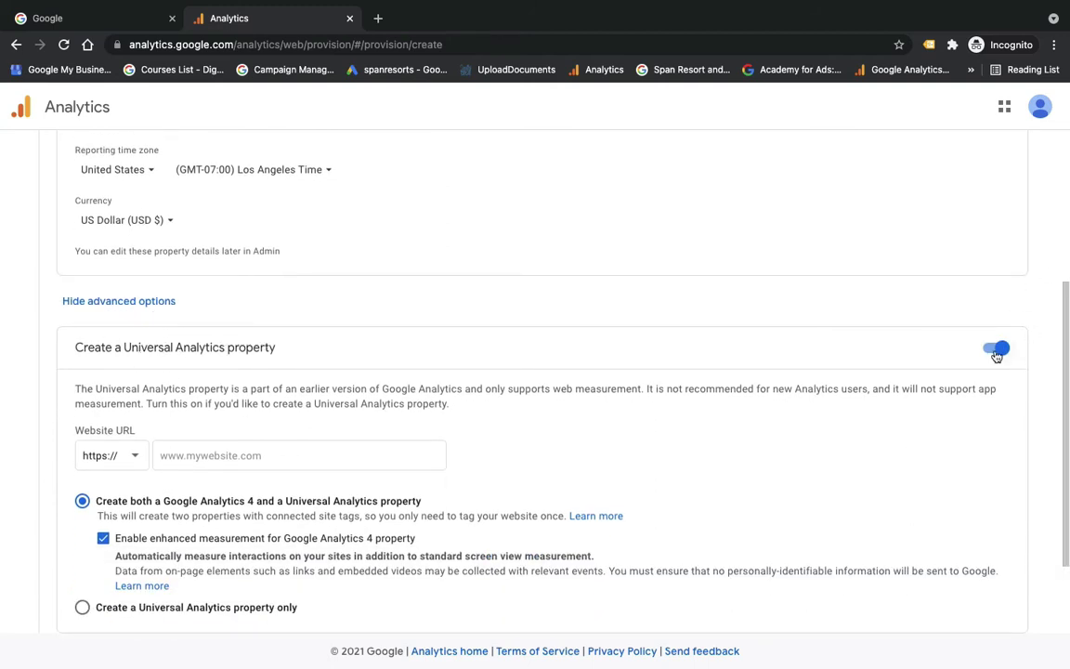
{"action": "scroll", "coordinate": [176, 537], "scroll_direction": "down", "scroll_amount": 1}
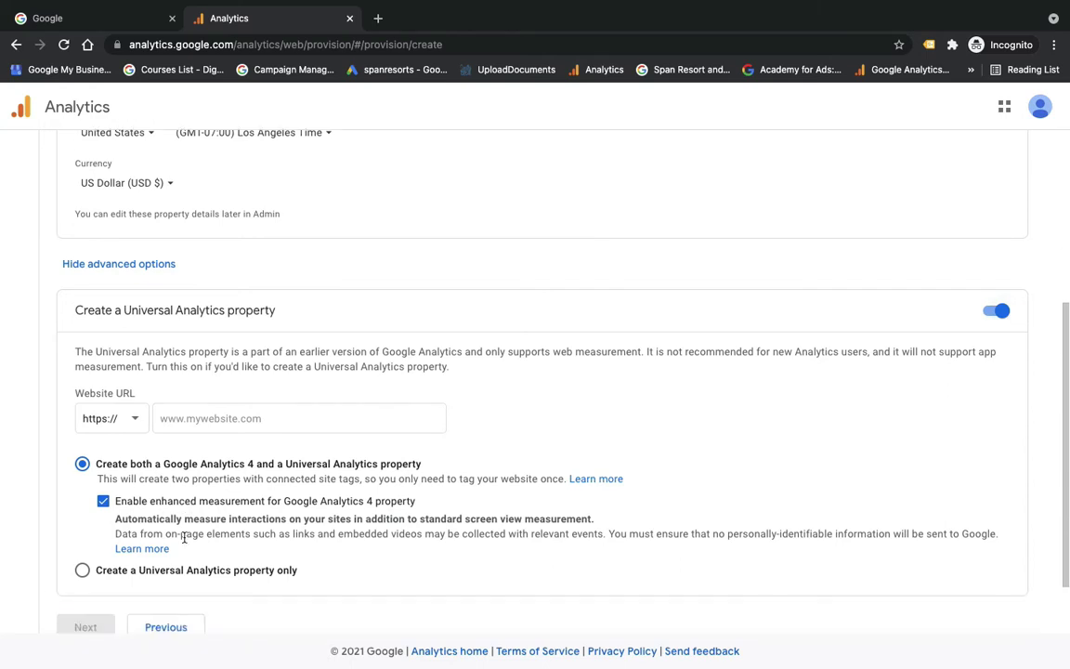
{"action": "left_click", "coordinate": [172, 418]}
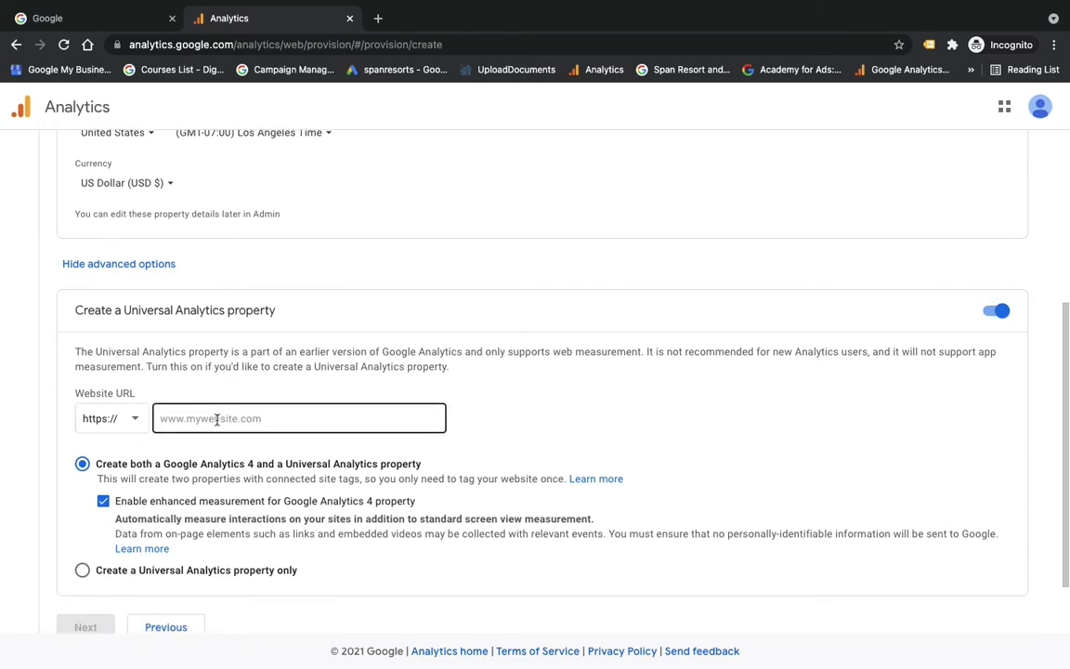
{"action": "type", "text": "www.salujarealtors.com"}
{"action": "scroll", "coordinate": [149, 381], "scroll_direction": "down", "scroll_amount": 1}
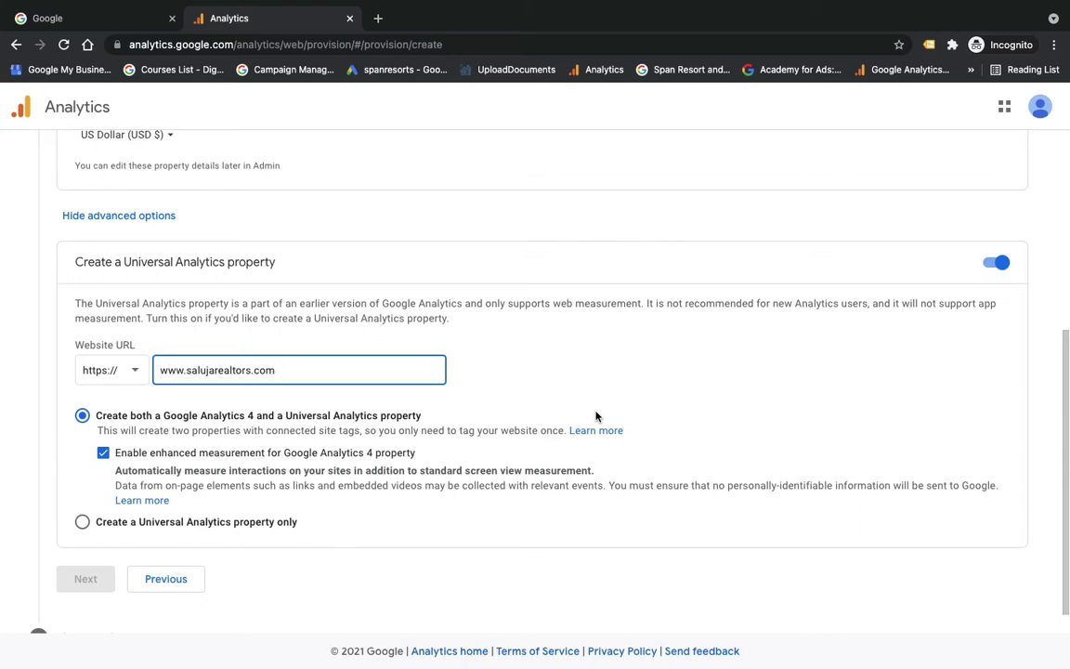
{"action": "scroll", "coordinate": [597, 417], "scroll_direction": "down", "scroll_amount": 1}
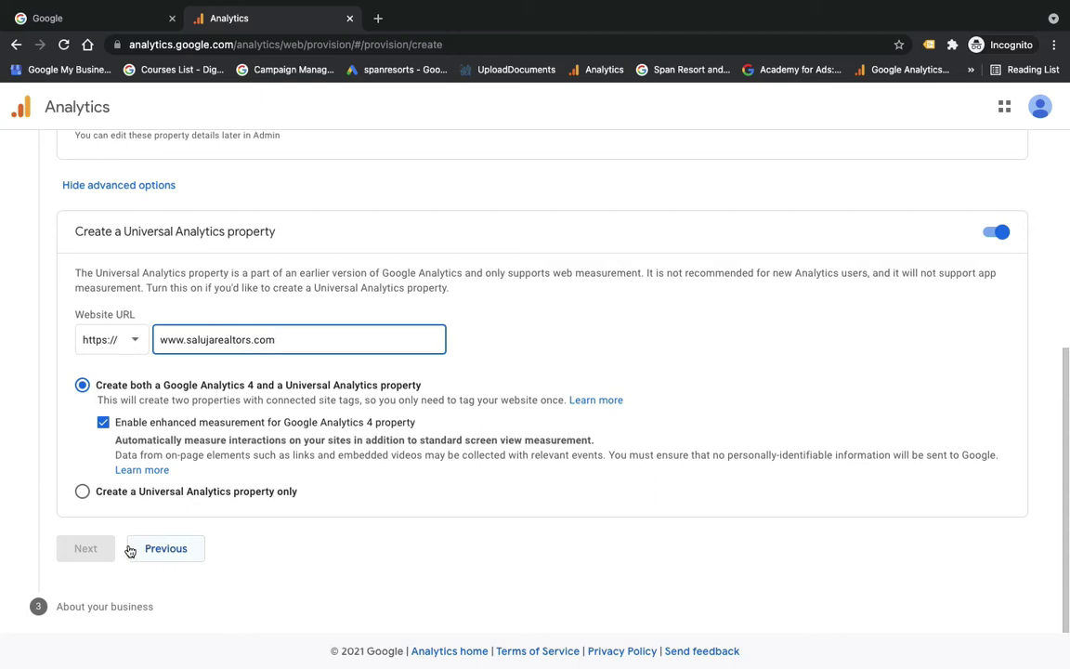
Name the property SR and choose a different country for its reporting time zone.
{"action": "scroll", "coordinate": [131, 552], "scroll_direction": "up", "scroll_amount": 3}
{"action": "scroll", "coordinate": [130, 521], "scroll_direction": "up", "scroll_amount": 2}
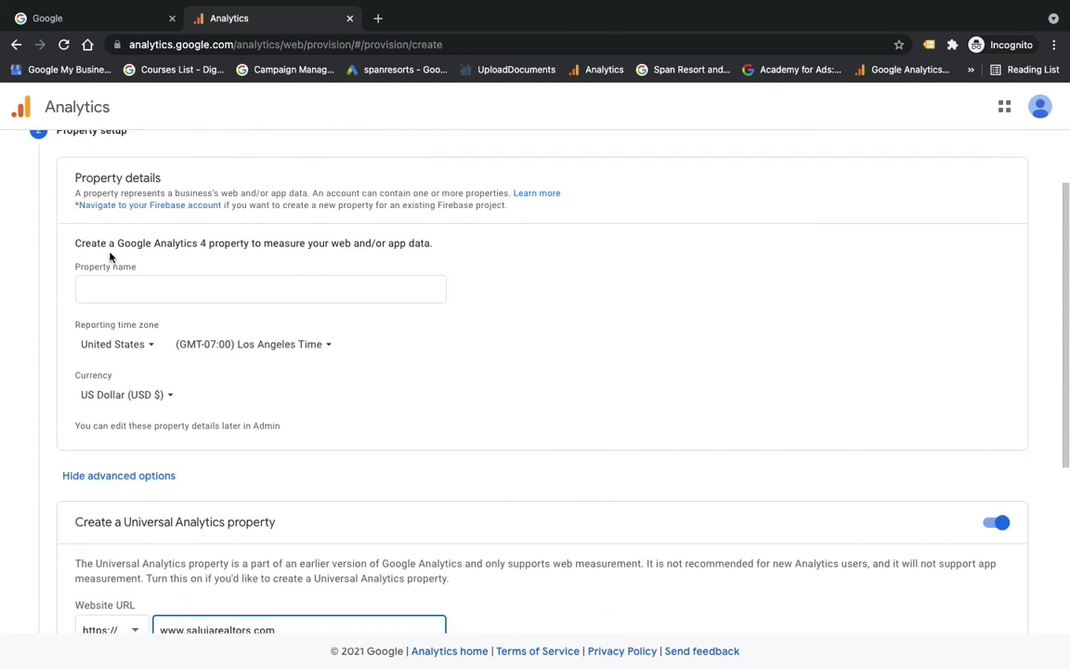
{"action": "left_click", "coordinate": [97, 293]}
{"action": "type", "text": "SR"}
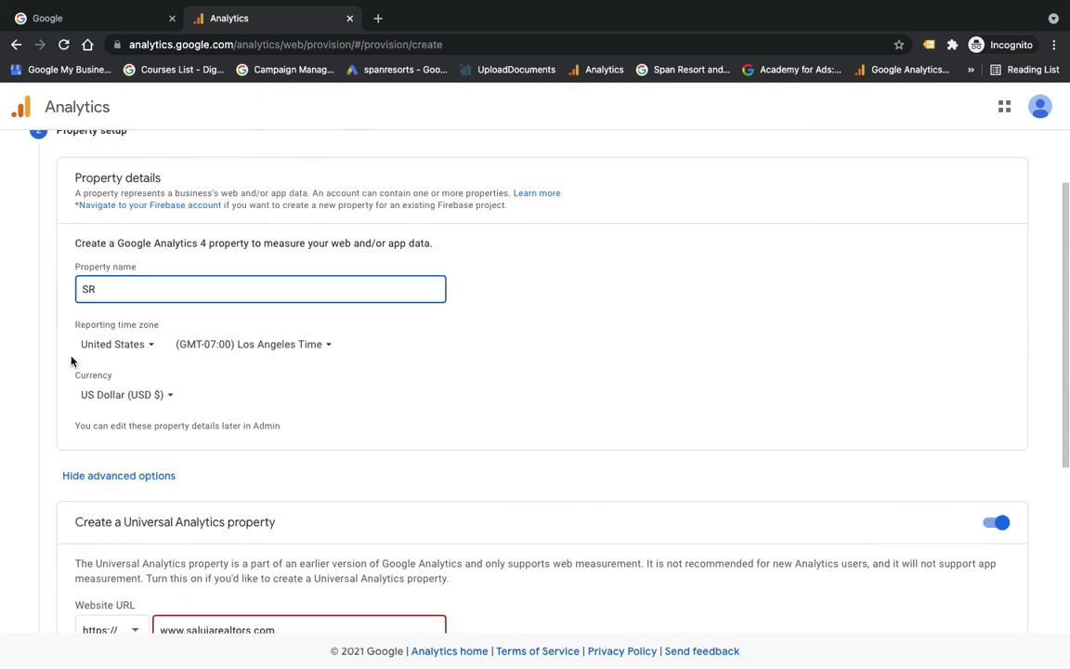
{"action": "left_click", "coordinate": [154, 344]}
{"action": "type", "text": "i"}
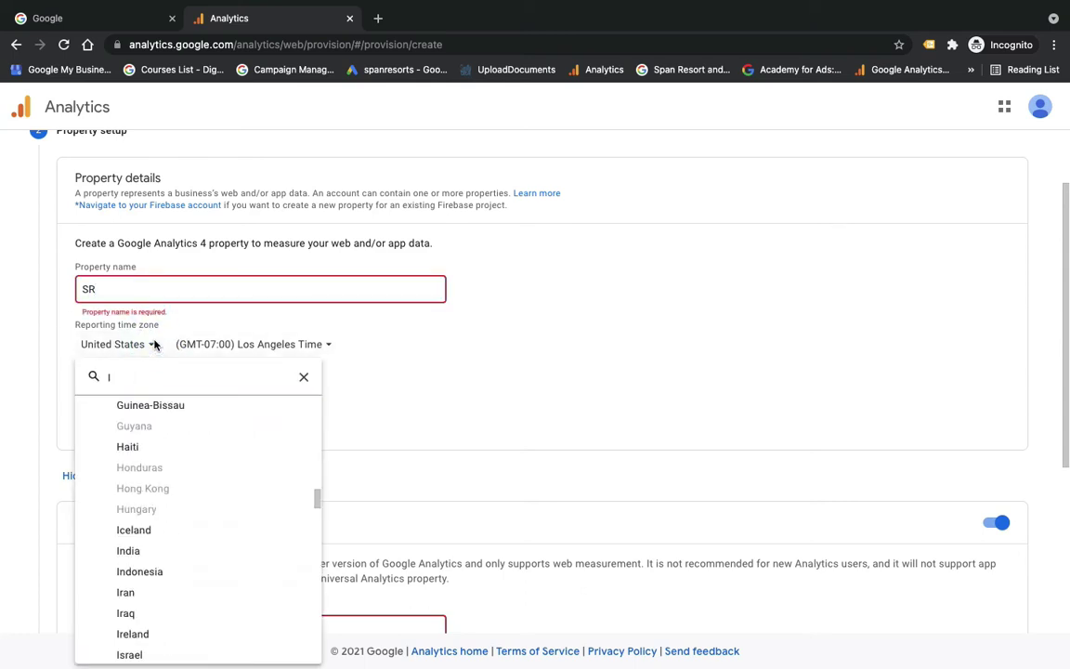
{"action": "left_click", "coordinate": [120, 532]}
Open the property's currency choices and proceed to the business information section.
{"action": "left_click", "coordinate": [172, 396]}
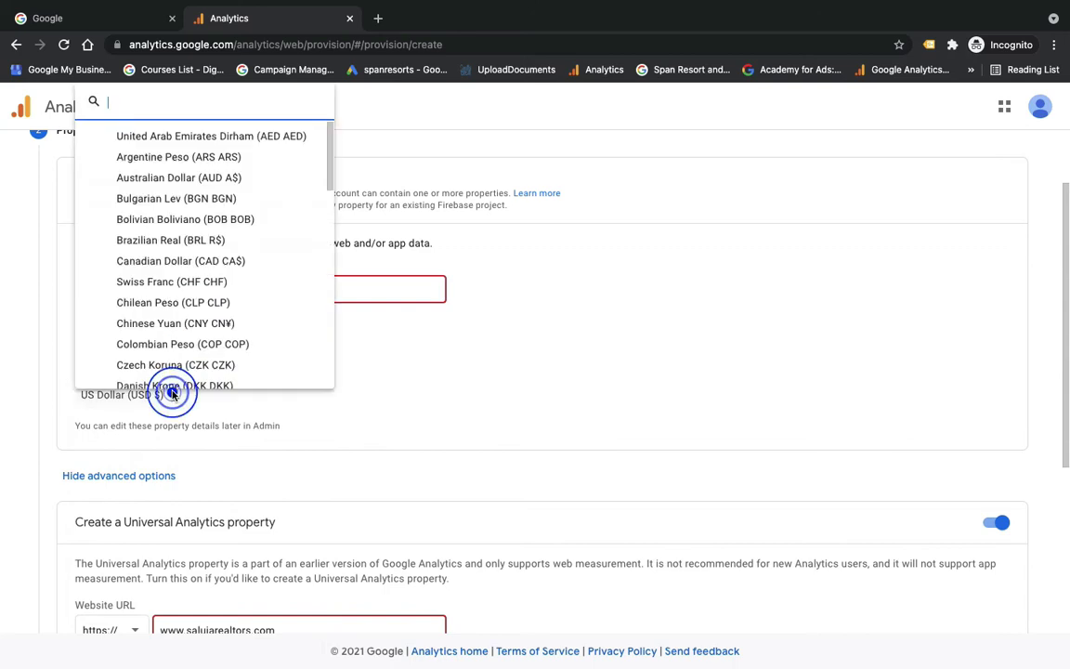
{"action": "scroll", "coordinate": [93, 388], "scroll_direction": "down", "scroll_amount": 5}
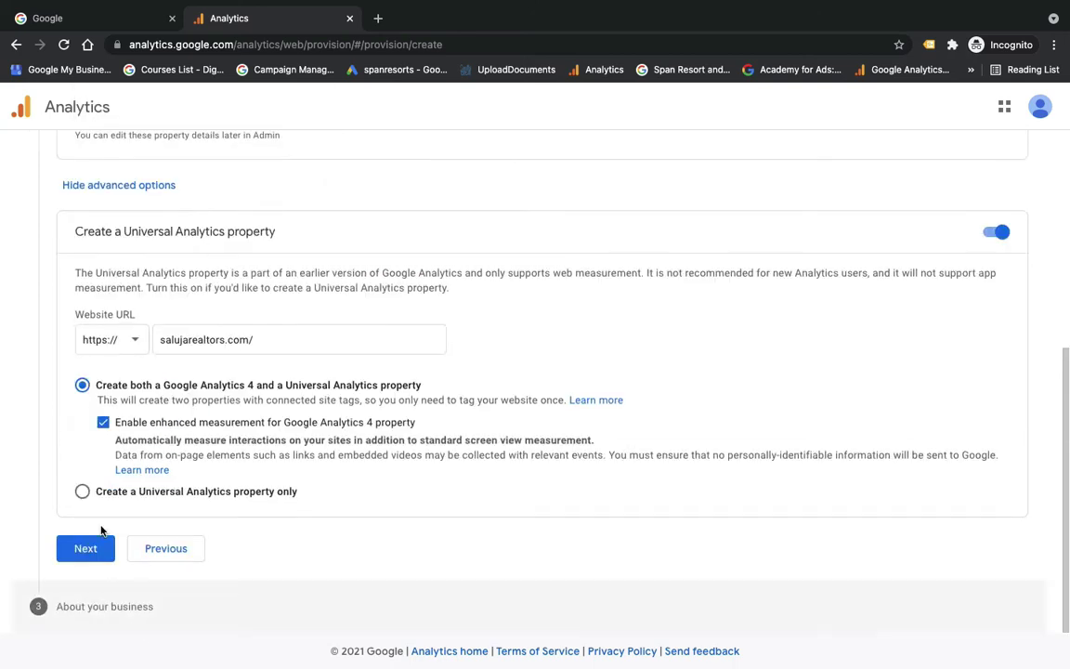
{"action": "left_click", "coordinate": [75, 550]}
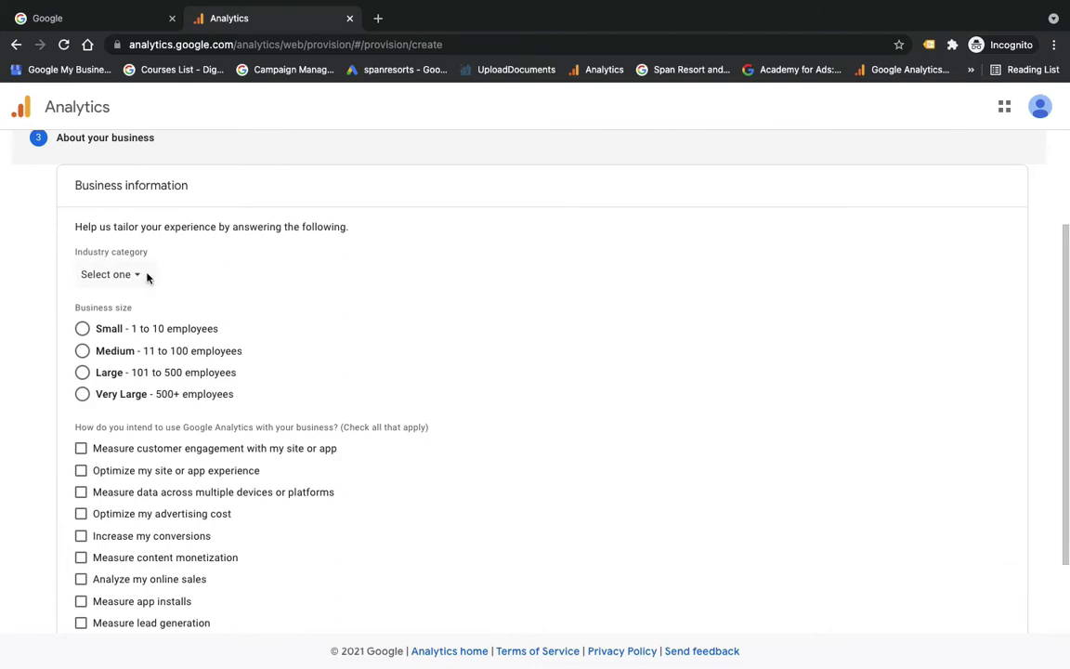
Set the industry category to Real Estate and the business size to Small, 1 to 10 employees.
{"action": "left_click", "coordinate": [145, 276]}
{"action": "scroll", "coordinate": [205, 550], "scroll_direction": "down", "scroll_amount": 4}
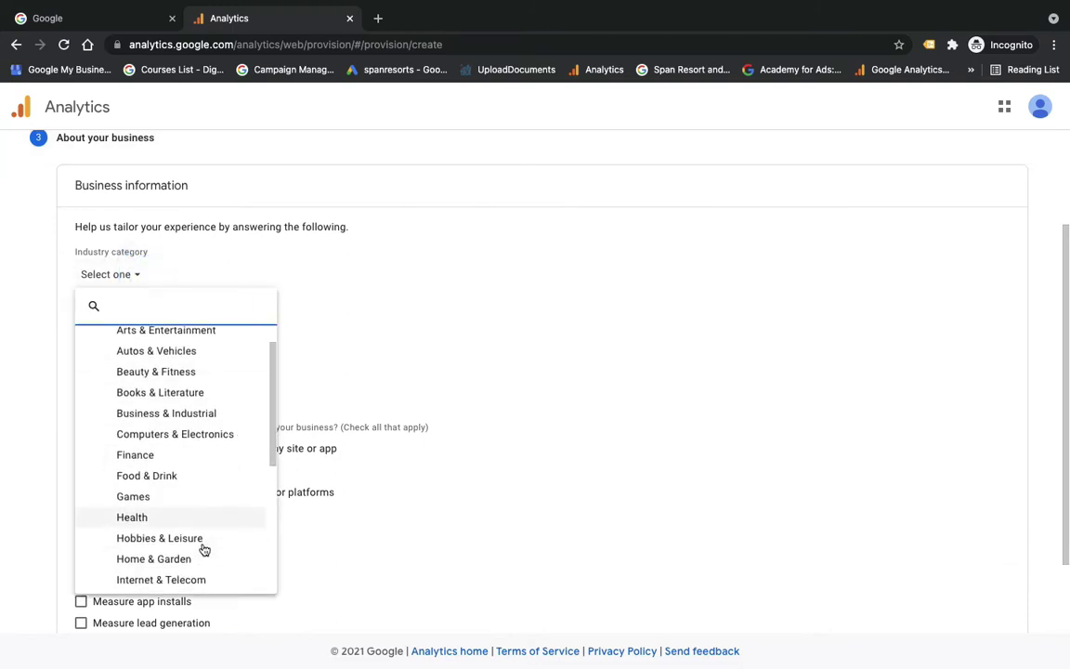
{"action": "scroll", "coordinate": [205, 549], "scroll_direction": "down", "scroll_amount": 1}
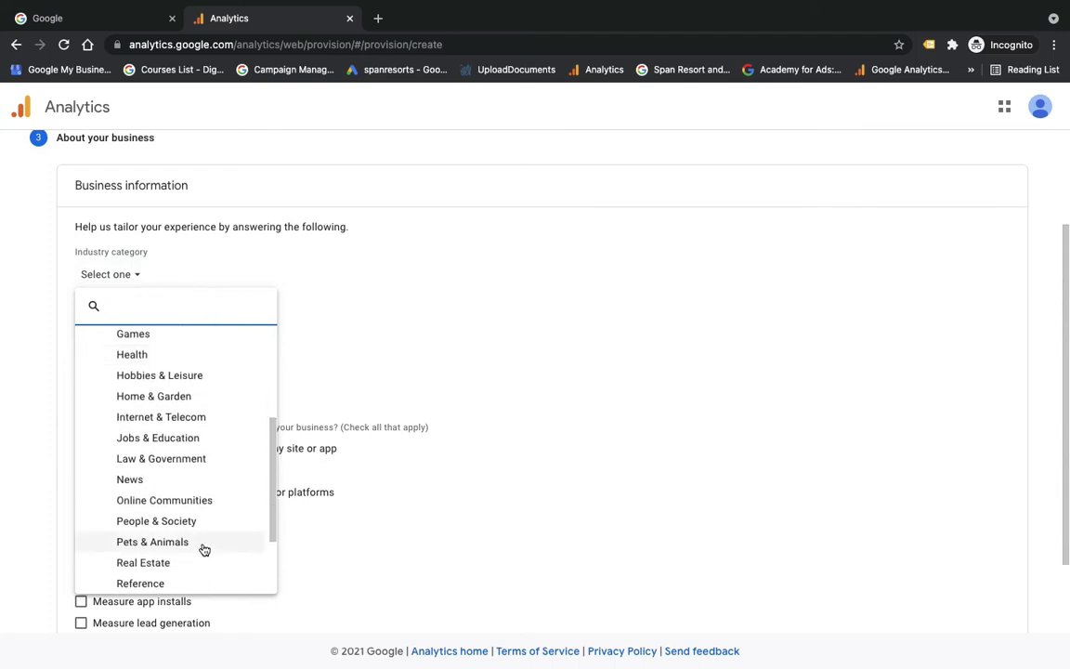
{"action": "left_click", "coordinate": [150, 565]}
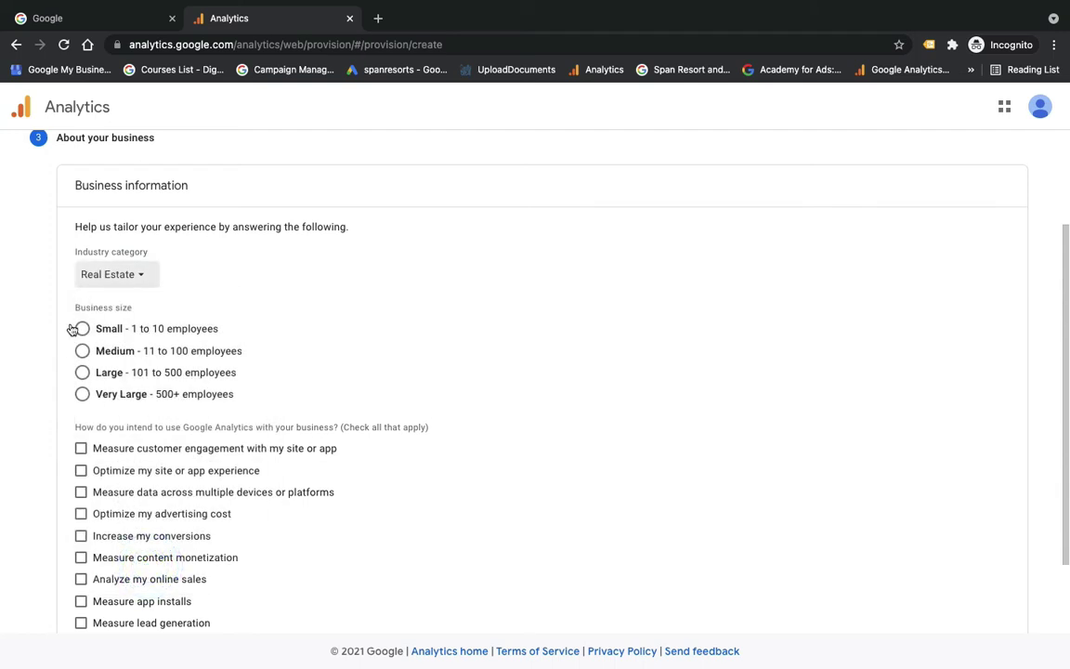
{"action": "left_click", "coordinate": [81, 329]}
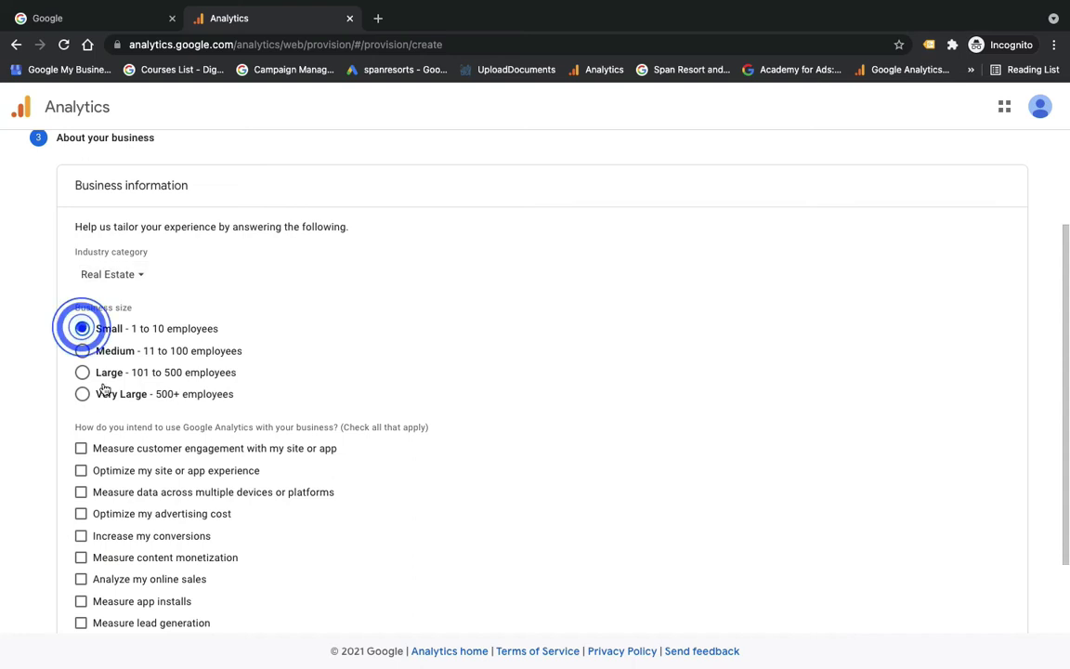
Select every intended use of Google Analytics from measuring customer engagement through measuring lead generation, leaving out Other.
{"action": "scroll", "coordinate": [232, 557], "scroll_direction": "down", "scroll_amount": 2}
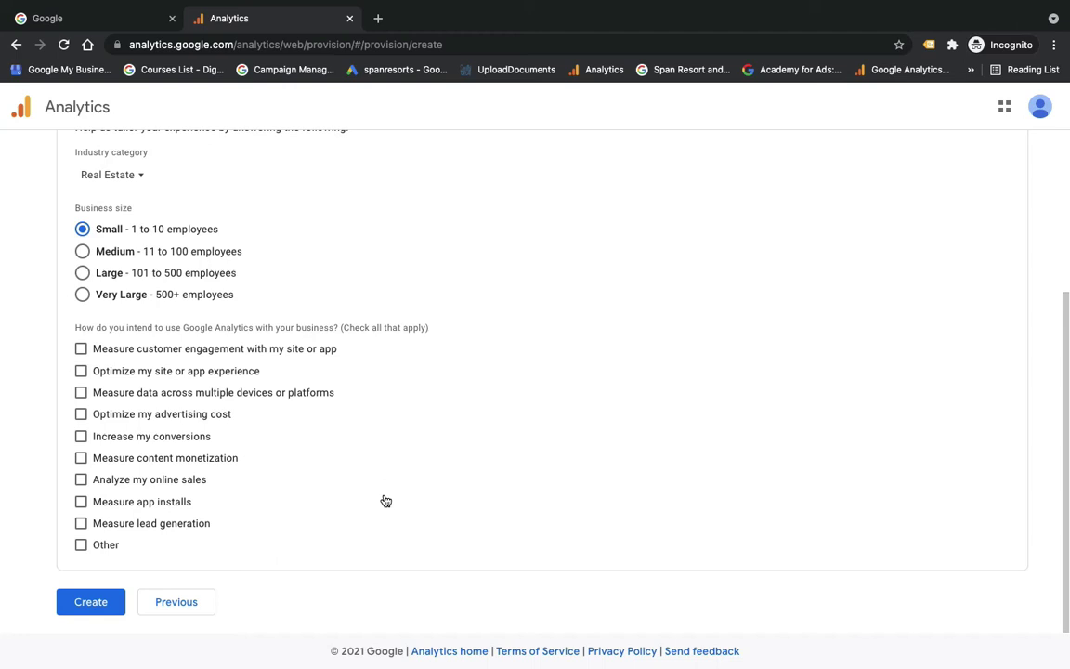
{"action": "left_click", "coordinate": [81, 349]}
{"action": "left_click", "coordinate": [81, 370]}
{"action": "left_click", "coordinate": [81, 392]}
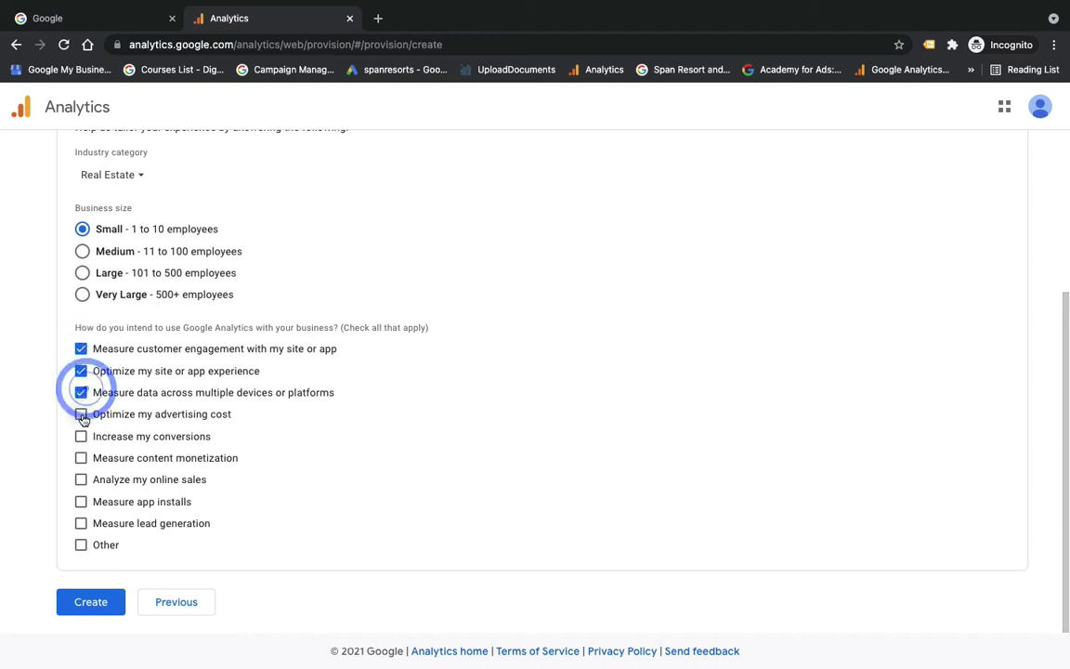
{"action": "left_click", "coordinate": [81, 415]}
{"action": "left_click", "coordinate": [81, 436]}
{"action": "left_click", "coordinate": [81, 457]}
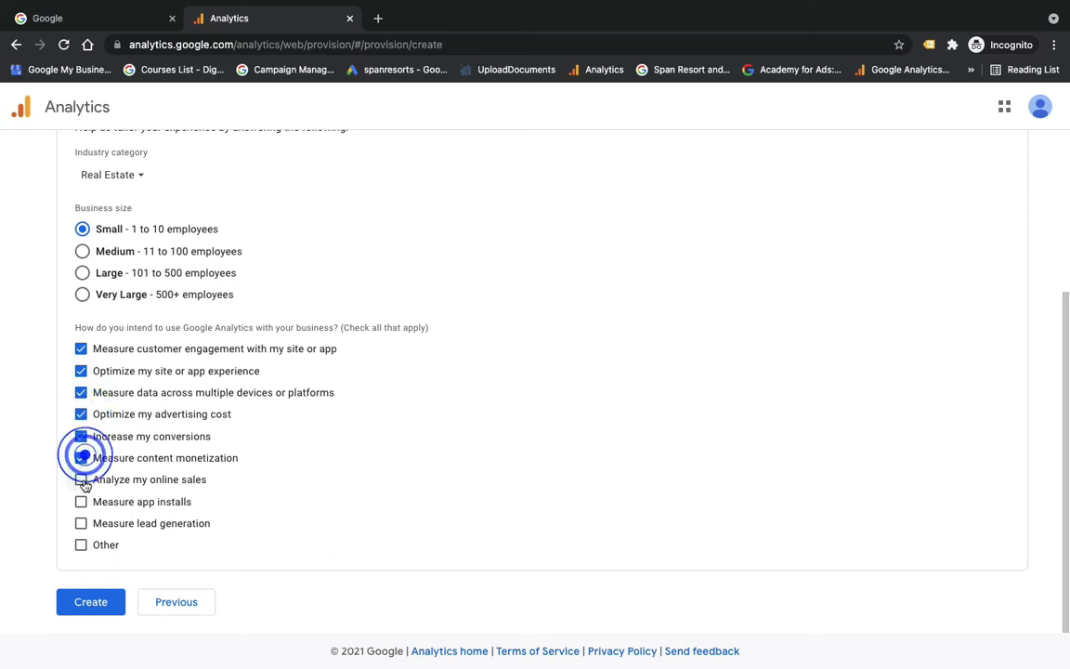
{"action": "left_click", "coordinate": [81, 480]}
{"action": "left_click", "coordinate": [81, 502]}
{"action": "left_click", "coordinate": [81, 523]}
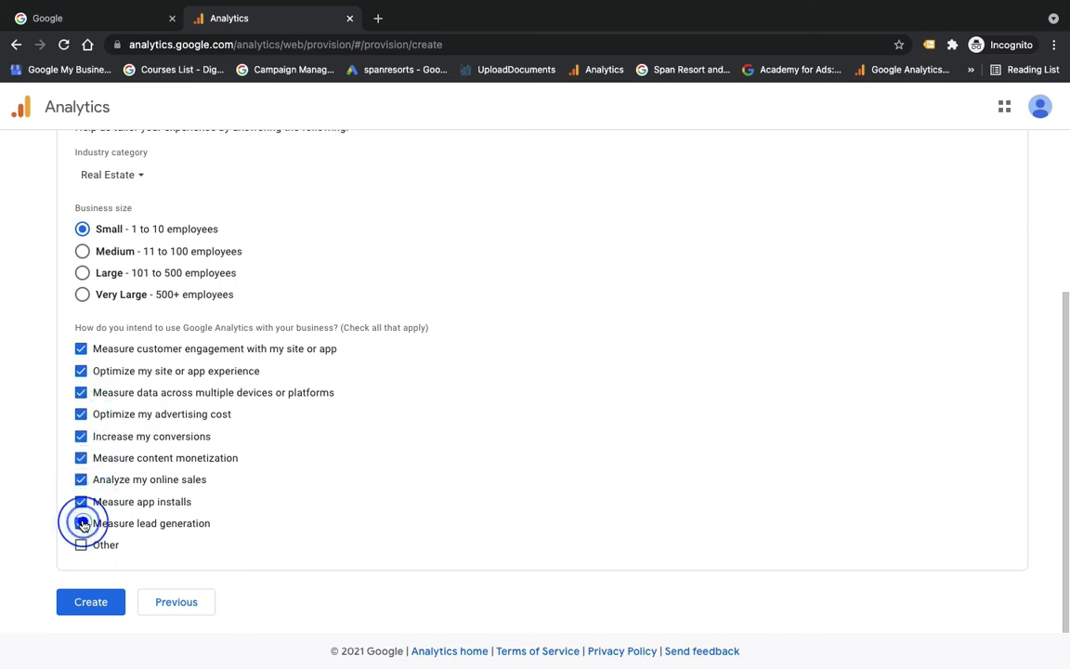
Create the account and accept the Google Analytics Terms of Service together with the Data Processing Terms.
{"action": "left_click", "coordinate": [93, 613]}
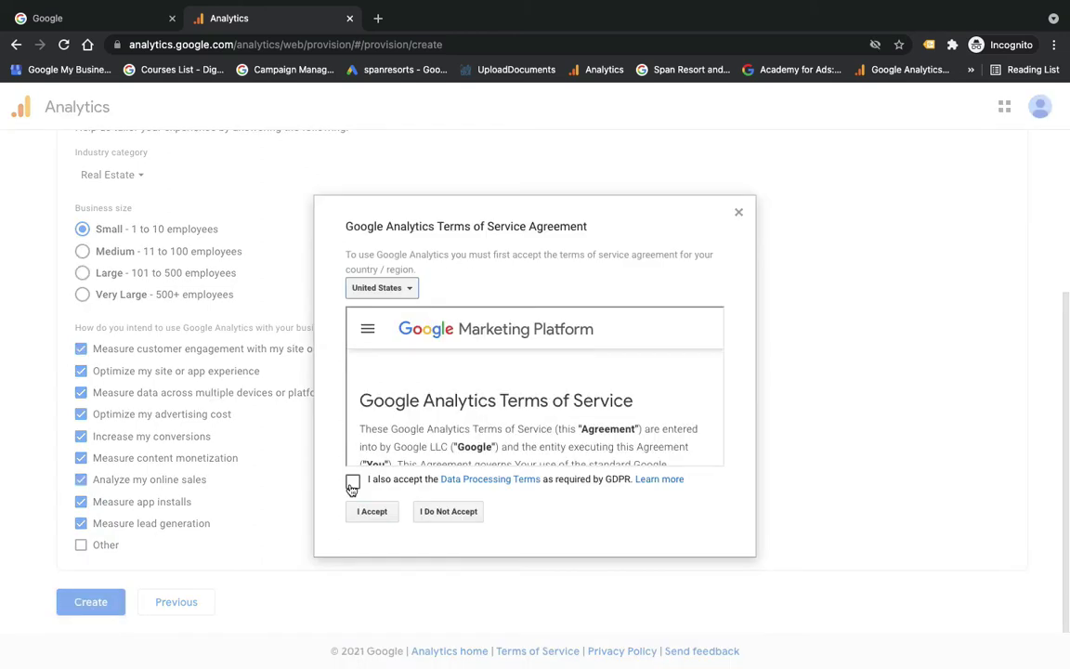
{"action": "left_click", "coordinate": [353, 482]}
{"action": "left_click", "coordinate": [380, 515]}
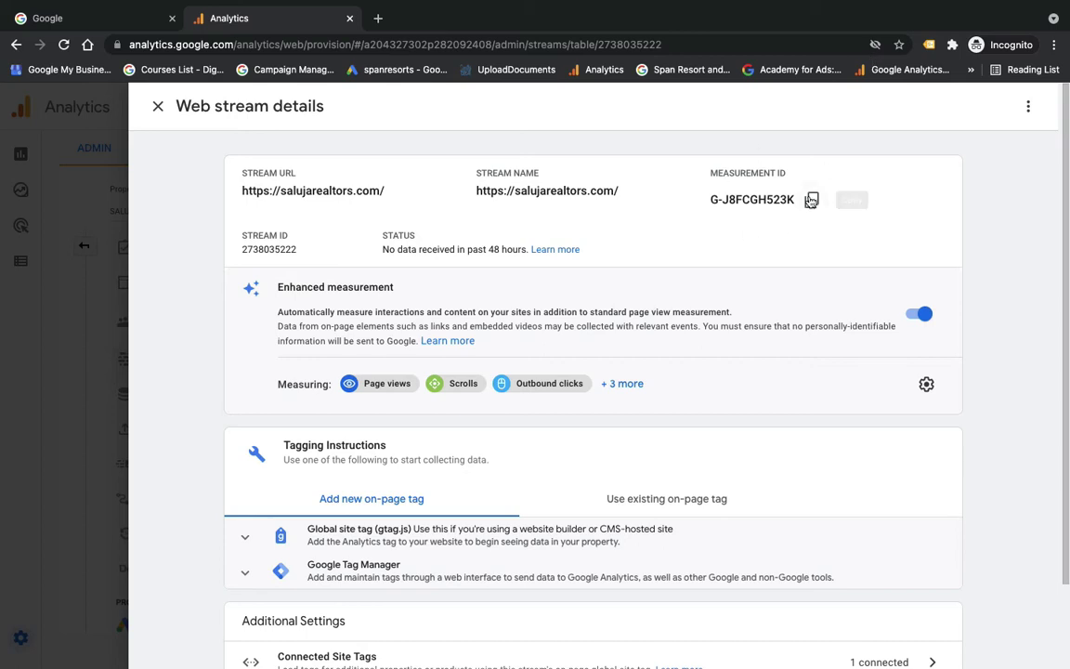
{"action": "left_click", "coordinate": [811, 200]}
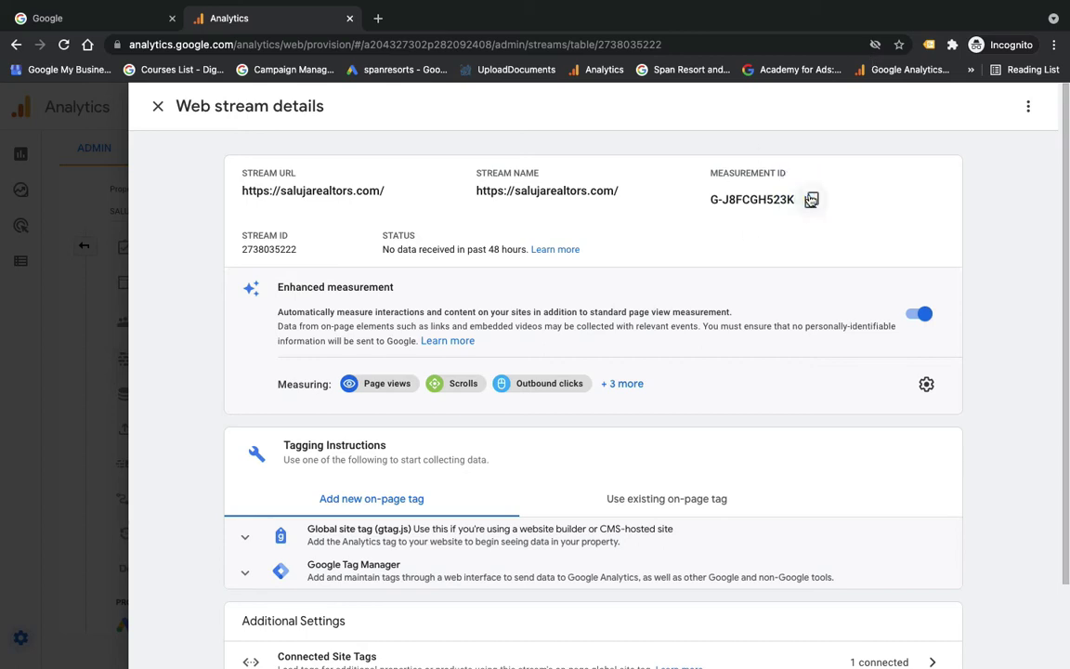
{"action": "key", "text": "Escape"}
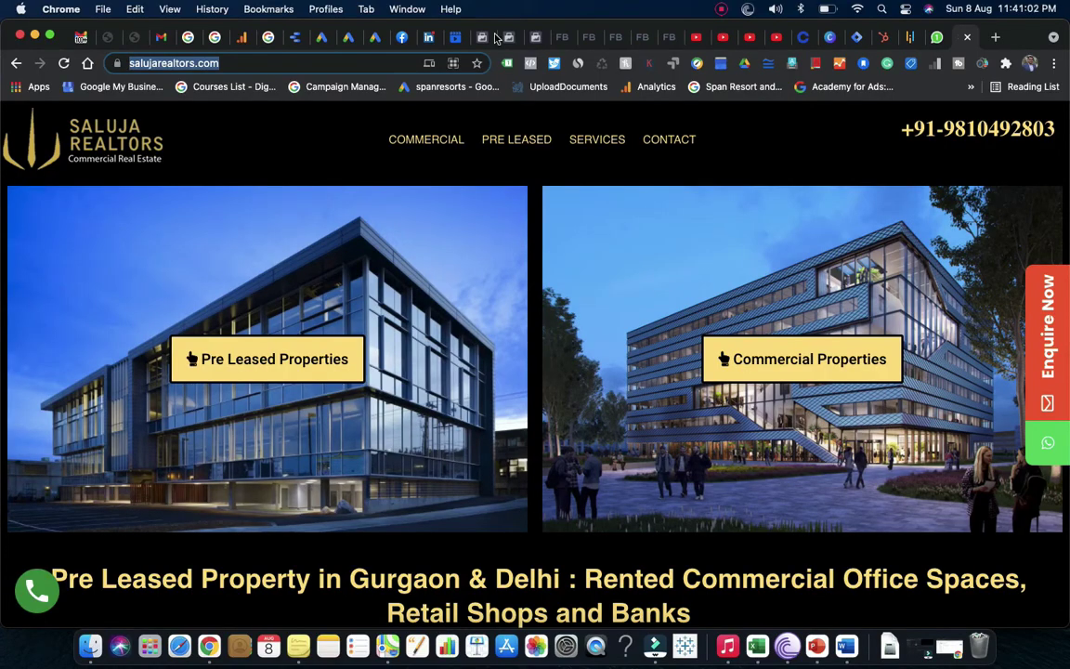
{"action": "left_click", "coordinate": [508, 63]}
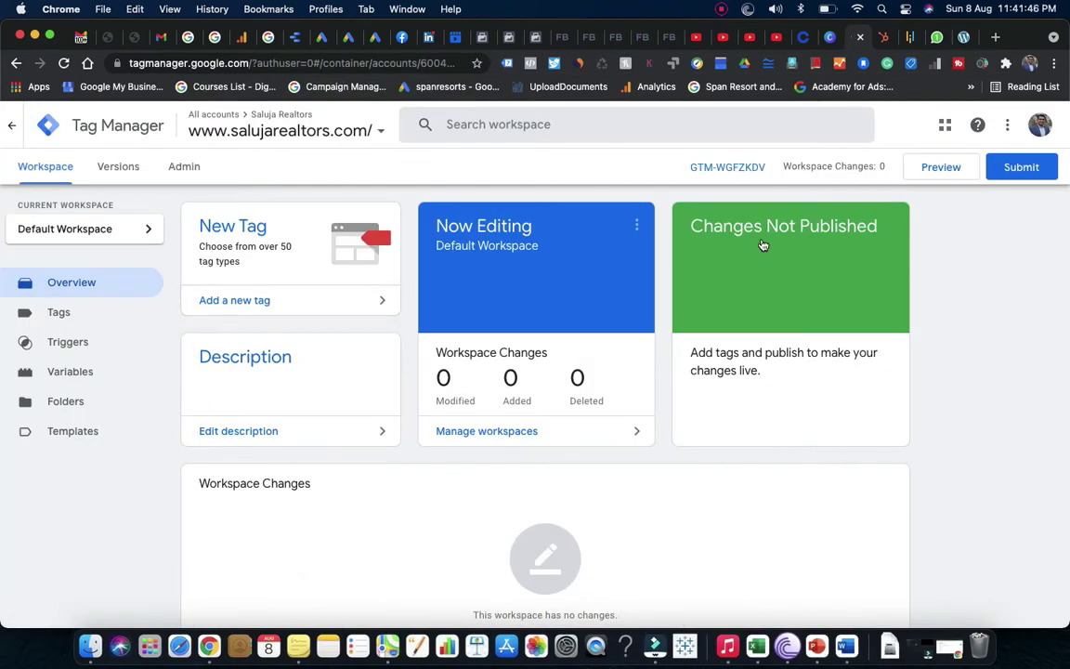
Create a new tag in the container with the type Google Analytics: GA4 Configuration.
{"action": "left_click", "coordinate": [61, 316]}
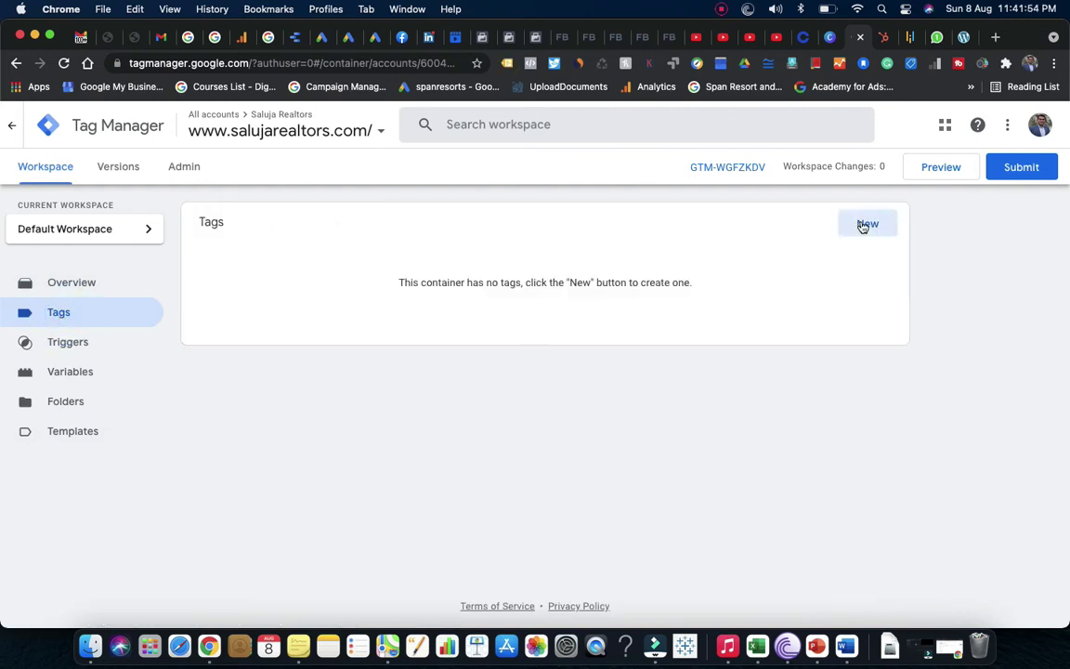
{"action": "left_click", "coordinate": [863, 226]}
{"action": "left_click", "coordinate": [720, 251]}
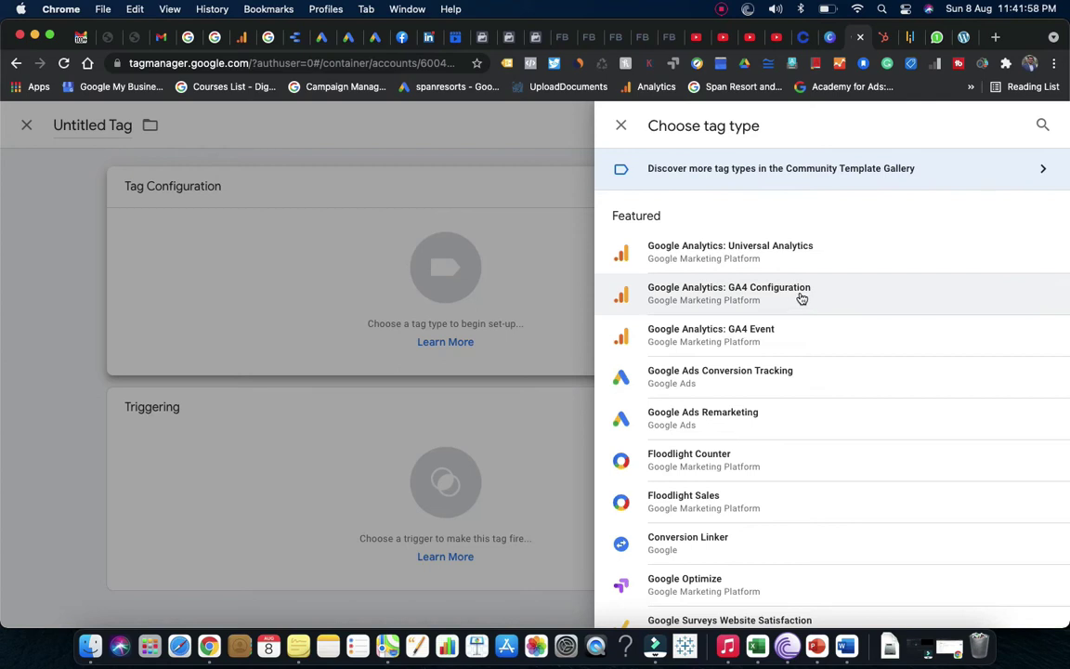
{"action": "left_click", "coordinate": [858, 289]}
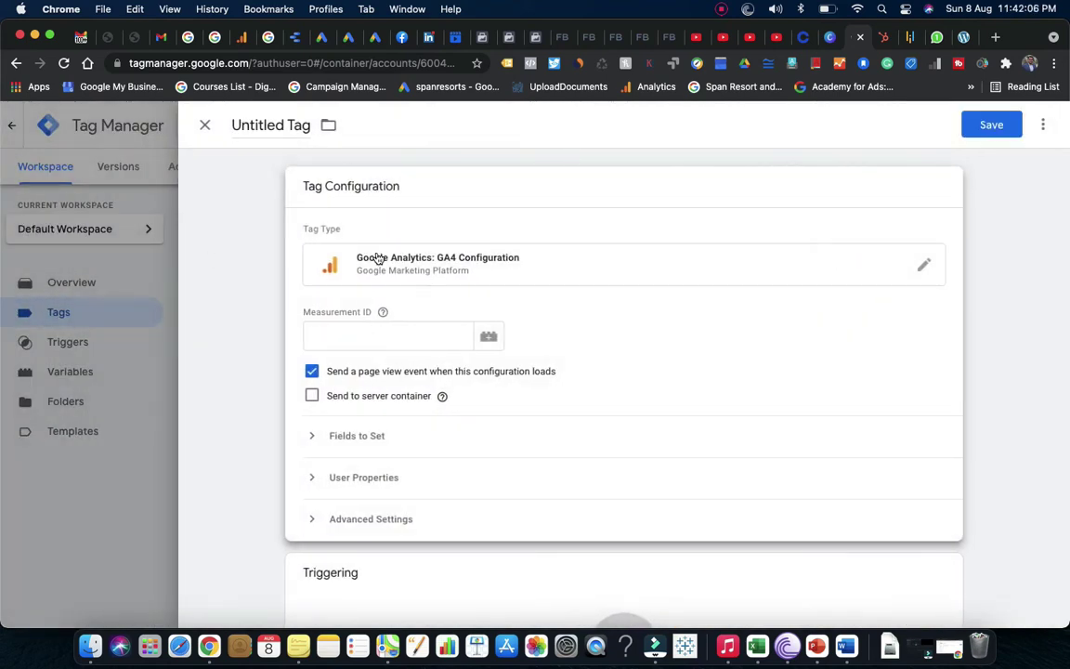
Paste the copied Measurement ID into the GA4 Configuration tag and set it to fire on the All Pages trigger.
{"action": "left_click", "coordinate": [342, 342]}
{"action": "key", "text": "super+v"}
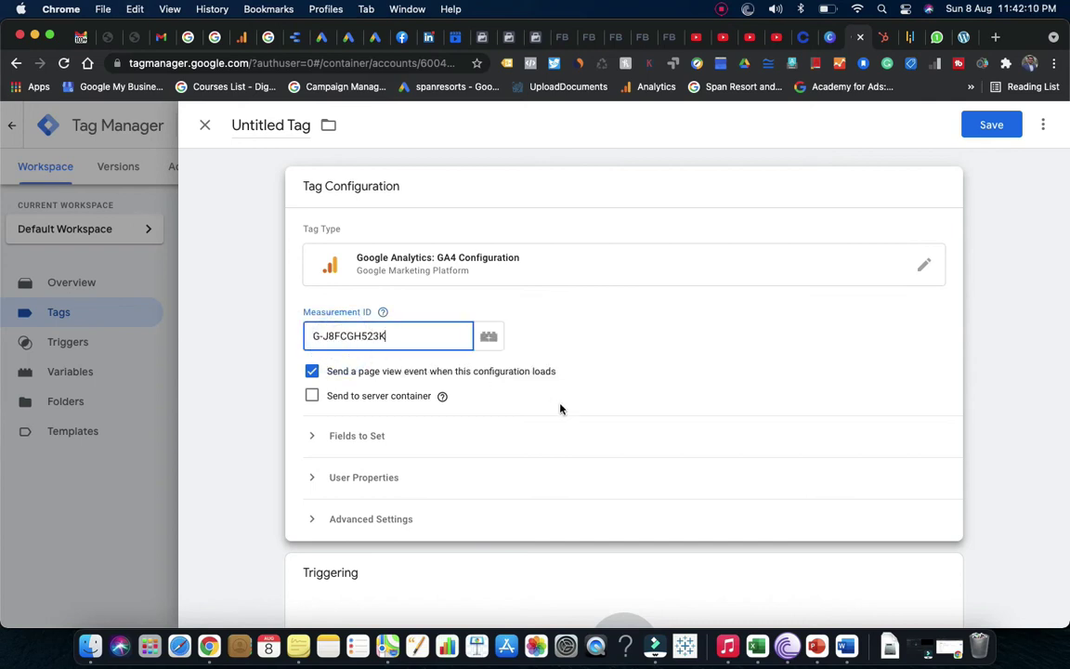
{"action": "scroll", "coordinate": [704, 459], "scroll_direction": "down", "scroll_amount": 5}
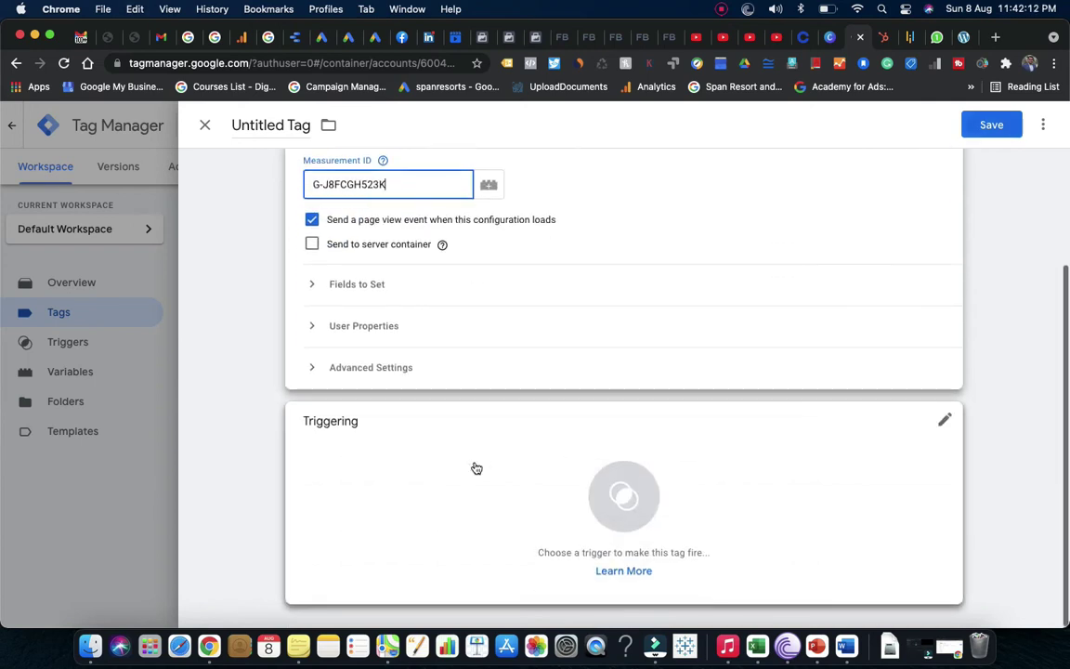
{"action": "left_click", "coordinate": [471, 457]}
{"action": "left_click", "coordinate": [277, 193]}
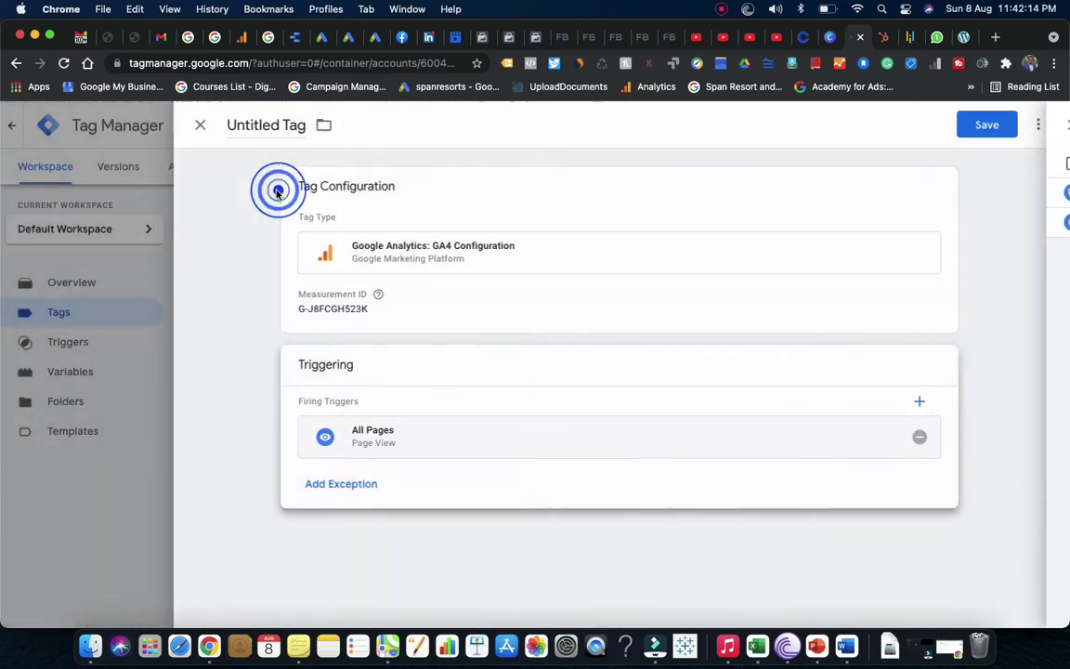
Save the GA4 tag under the name Google Analytics GA4 Configuration.
{"action": "left_click", "coordinate": [982, 130]}
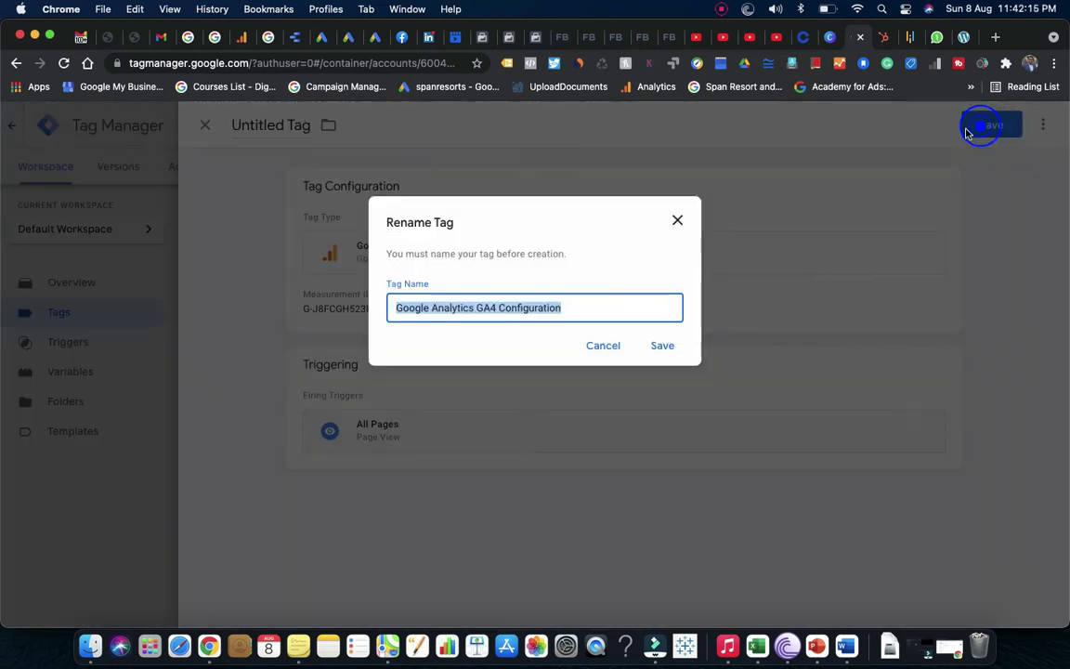
{"action": "left_click", "coordinate": [611, 310]}
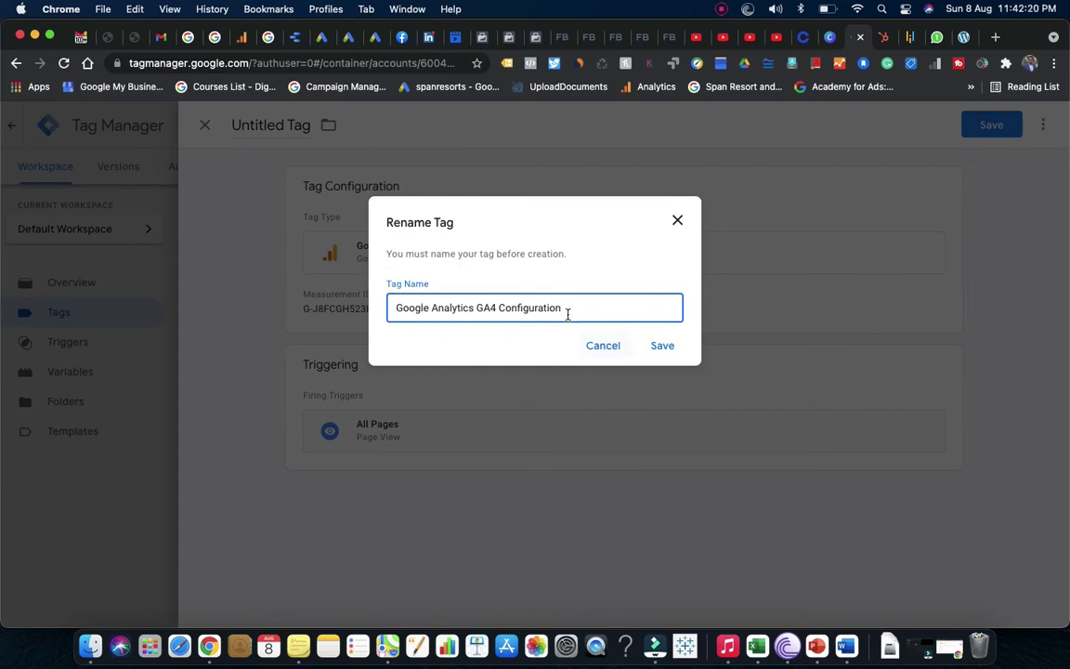
{"action": "left_click", "coordinate": [663, 346]}
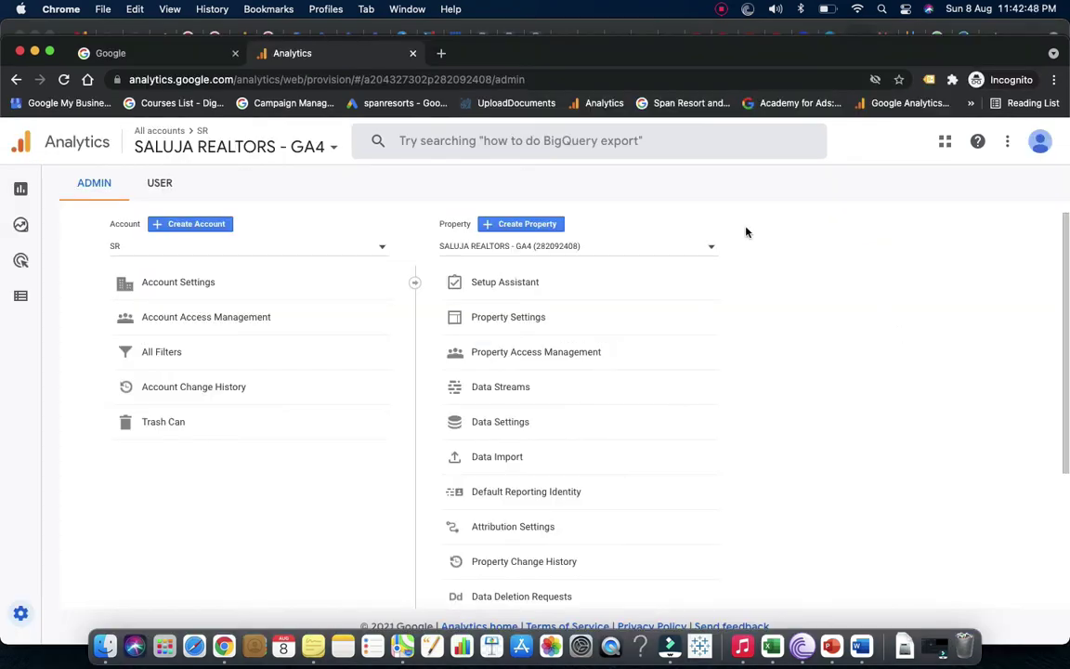
In Google Analytics, switch the admin view to the SALUJA REALTORS Universal Analytics property and dismiss the introductory search tip.
{"action": "left_click", "coordinate": [711, 247]}
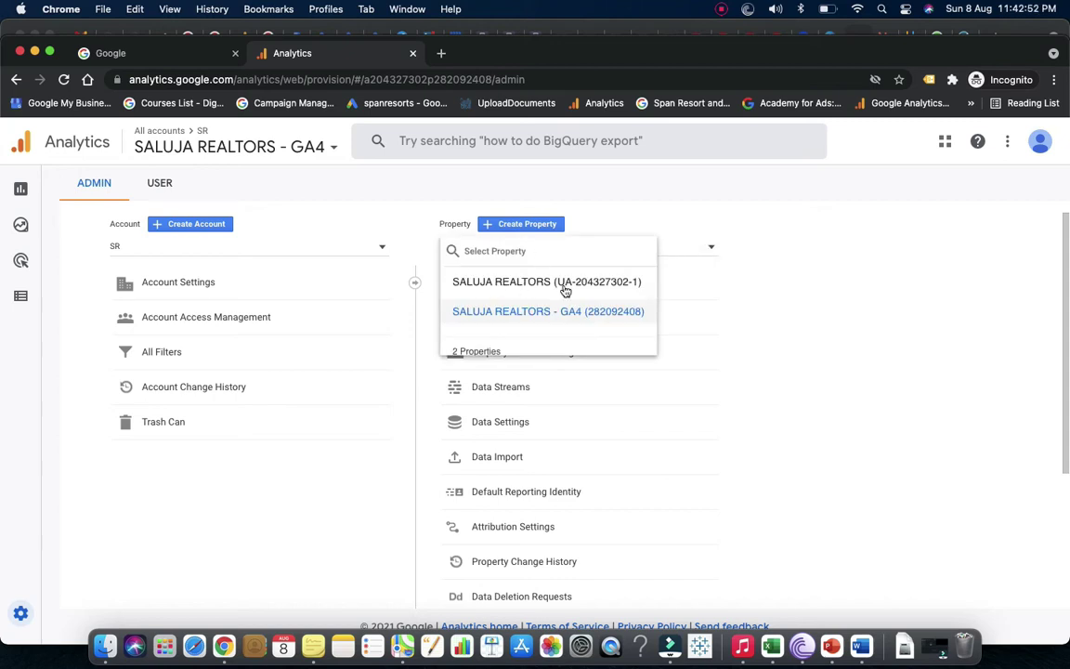
{"action": "left_click", "coordinate": [712, 247]}
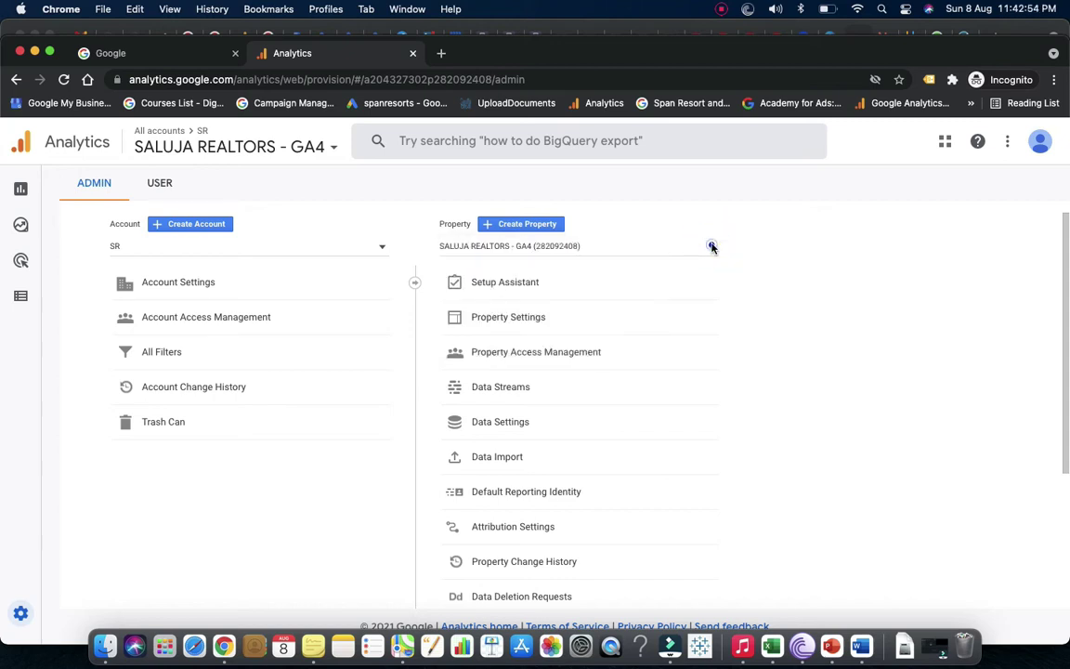
{"action": "left_click", "coordinate": [712, 247]}
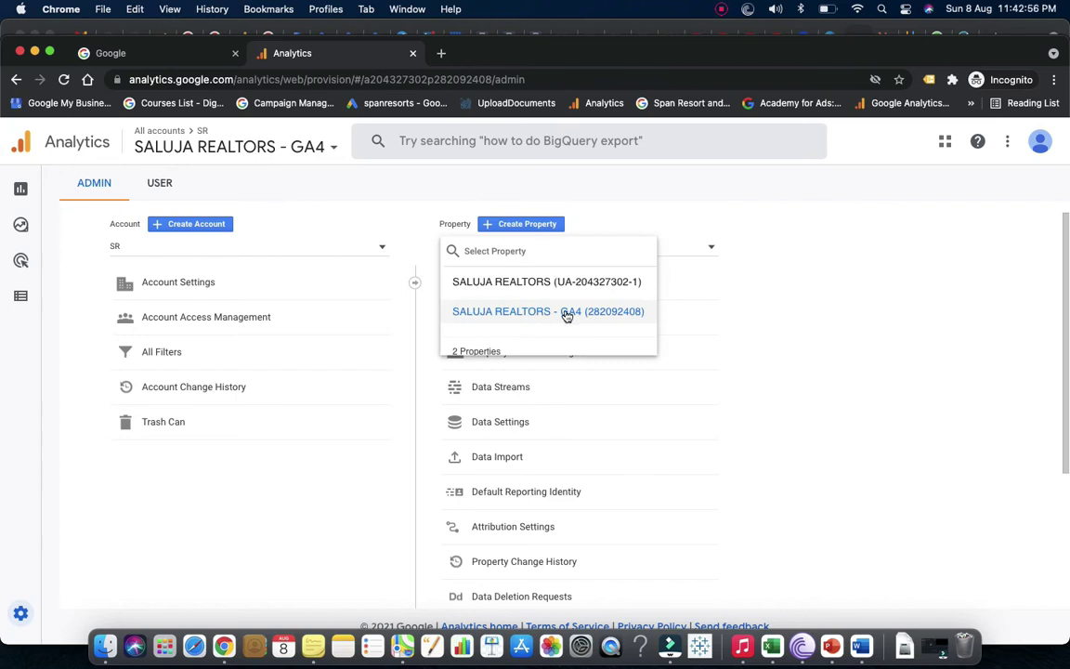
{"action": "left_click", "coordinate": [477, 282]}
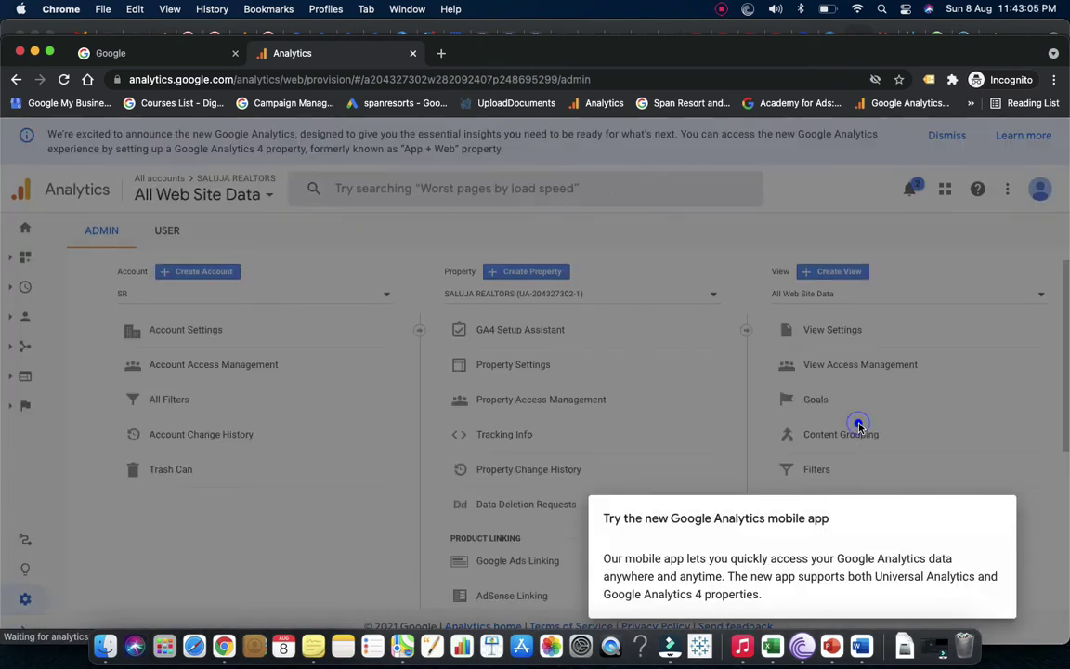
{"action": "scroll", "coordinate": [481, 511], "scroll_direction": "down", "scroll_amount": 1}
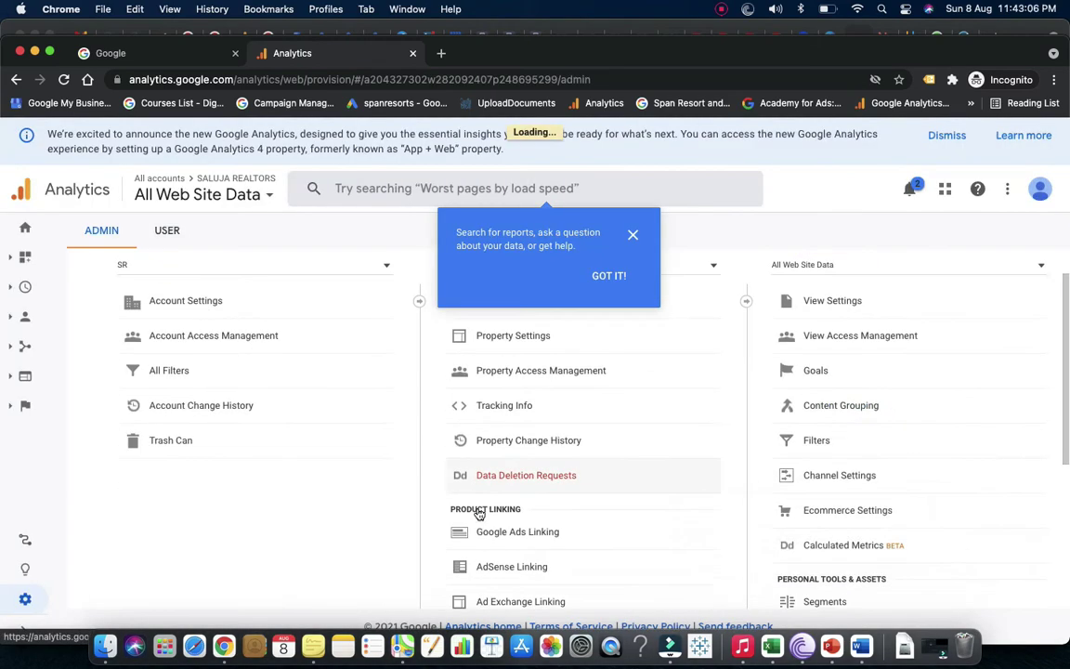
{"action": "left_click", "coordinate": [632, 235]}
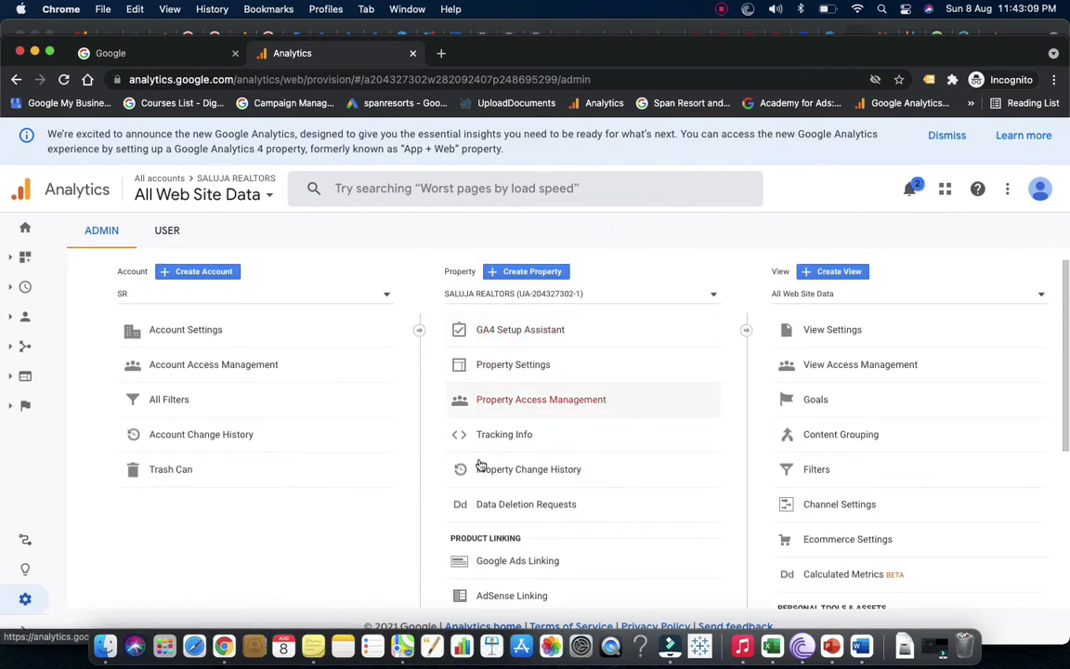
Copy the Universal Analytics property's Tracking ID from its tracking code information and return to Google Tag Manager.
{"action": "left_click", "coordinate": [521, 436]}
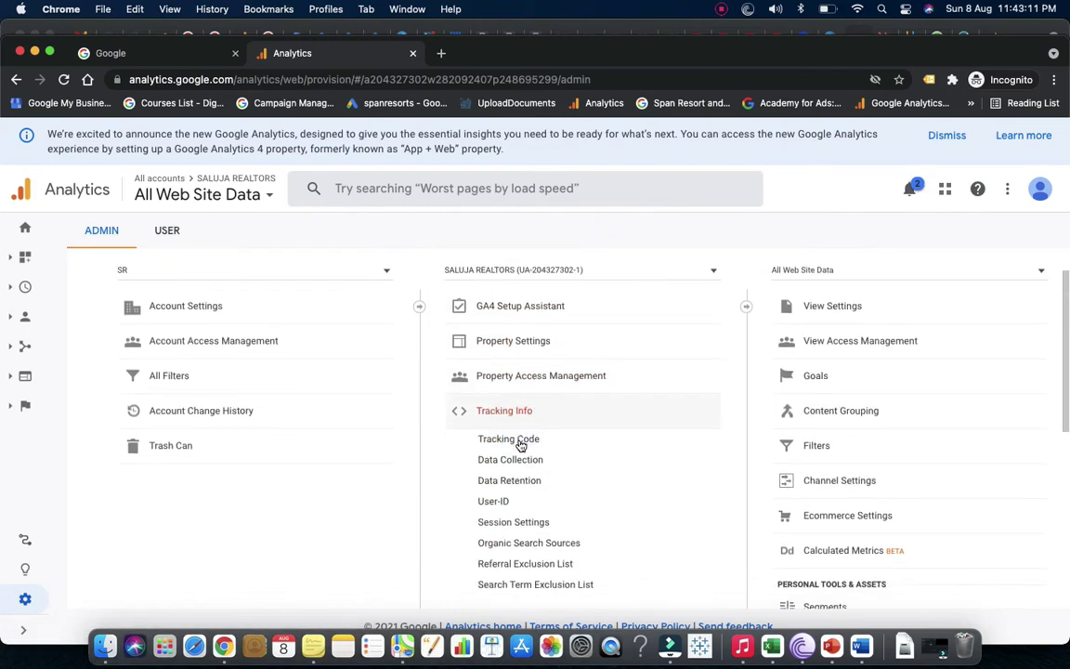
{"action": "left_click", "coordinate": [499, 442]}
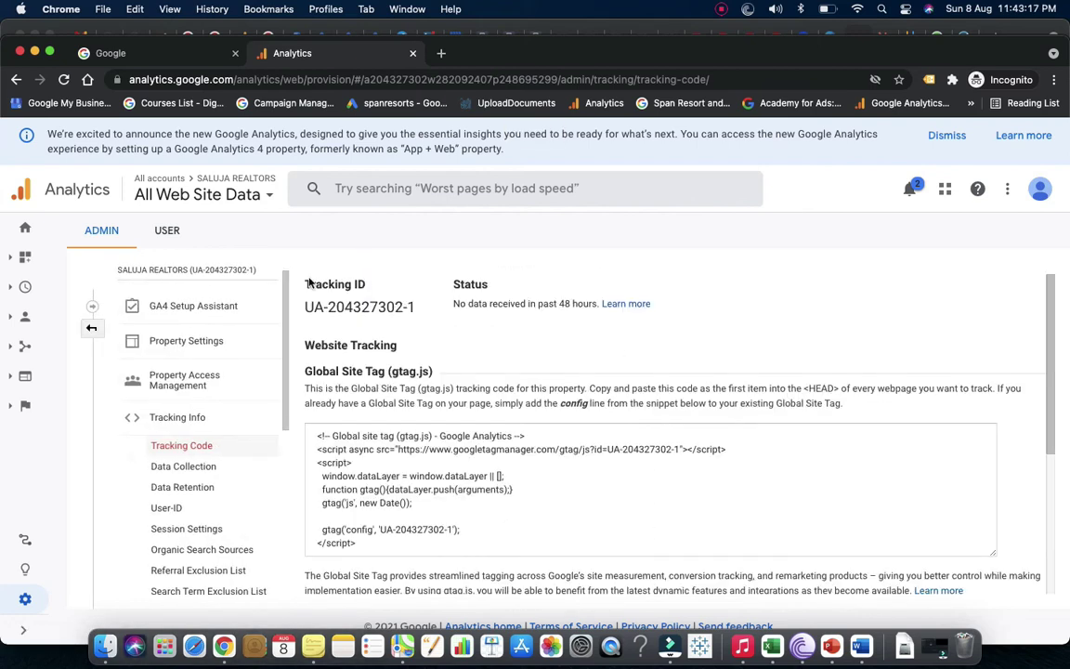
{"action": "left_click_drag", "start_coordinate": [423, 310], "coordinate": [305, 306]}
{"action": "key", "text": "super+c"}
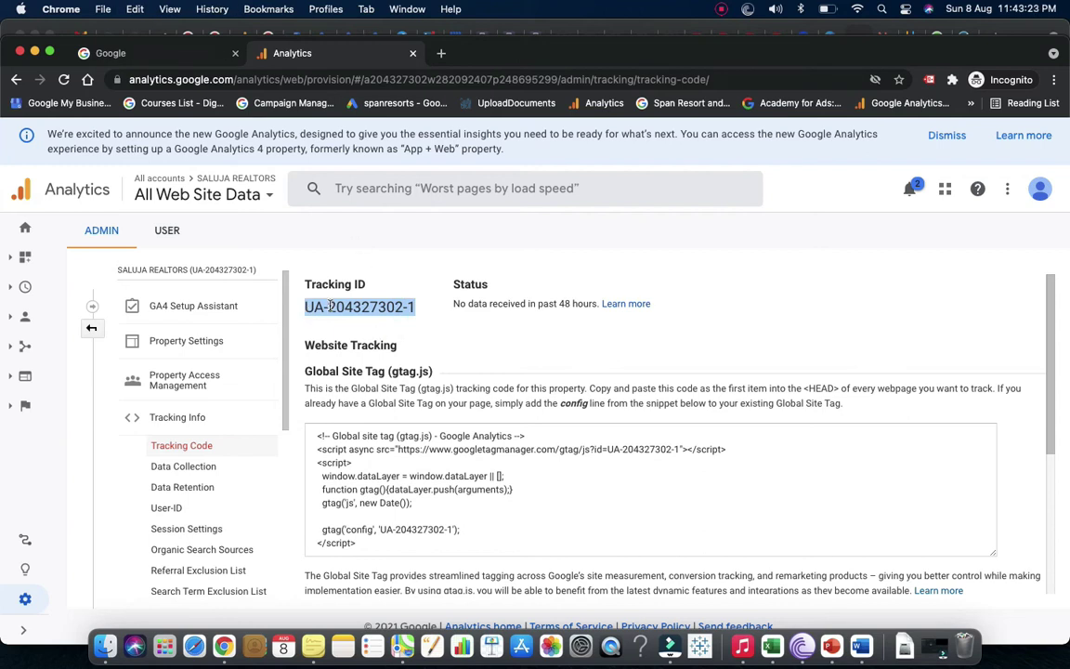
{"action": "left_click", "coordinate": [35, 51]}
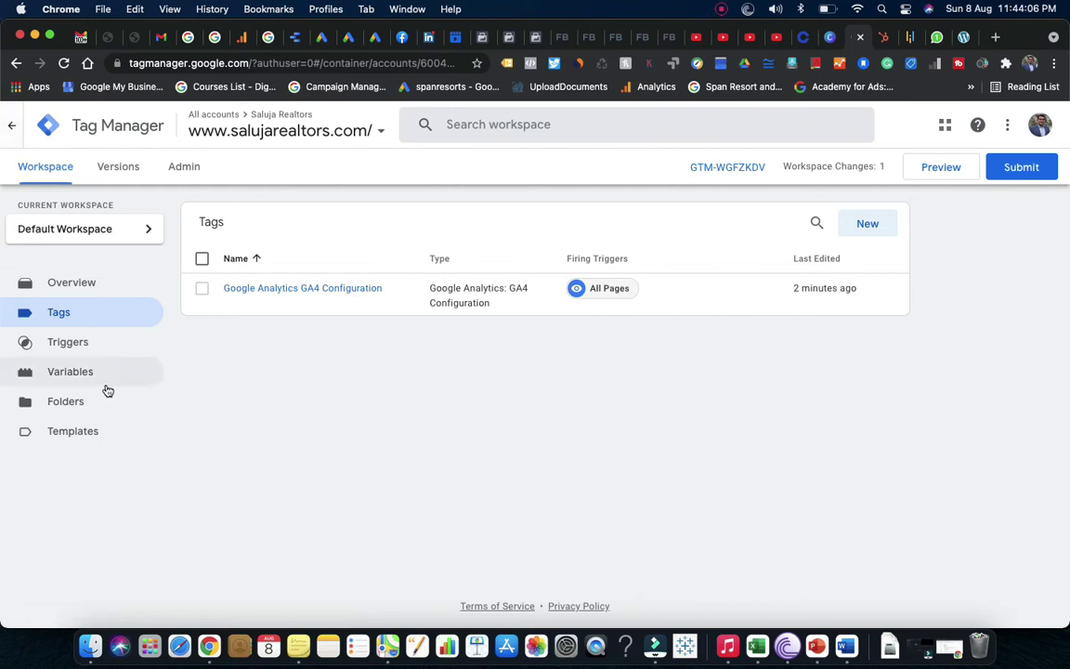
Create a new user-defined variable in the container with the type Google Analytics settings.
{"action": "left_click", "coordinate": [79, 375]}
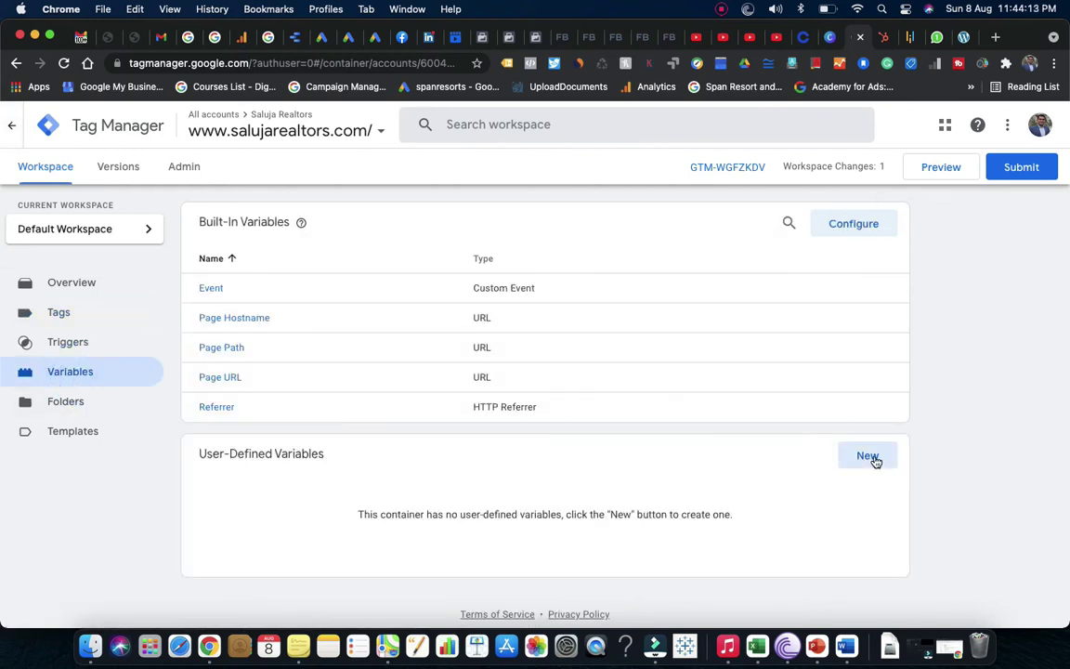
{"action": "left_click", "coordinate": [868, 456]}
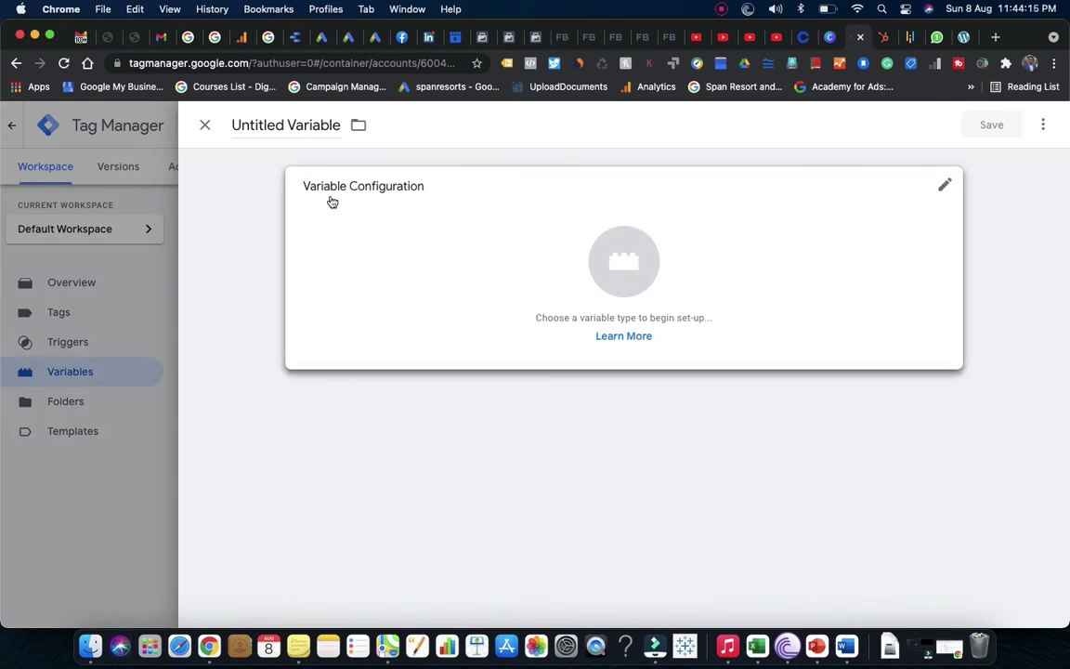
{"action": "left_click", "coordinate": [463, 245]}
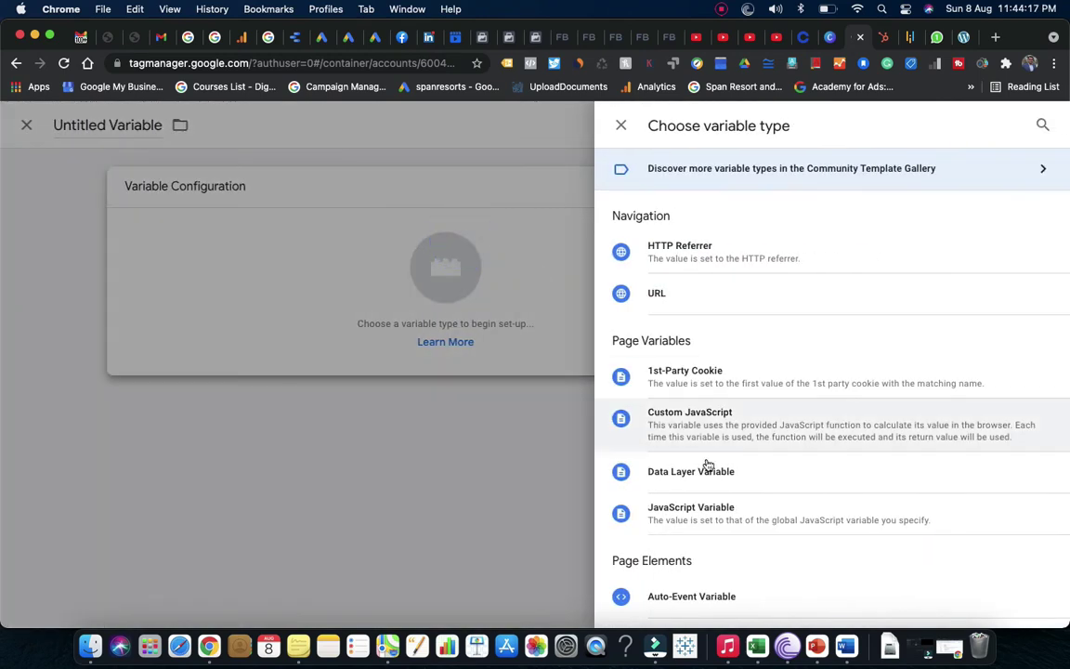
{"action": "scroll", "coordinate": [711, 470], "scroll_direction": "down", "scroll_amount": 3}
{"action": "scroll", "coordinate": [715, 473], "scroll_direction": "down", "scroll_amount": 5}
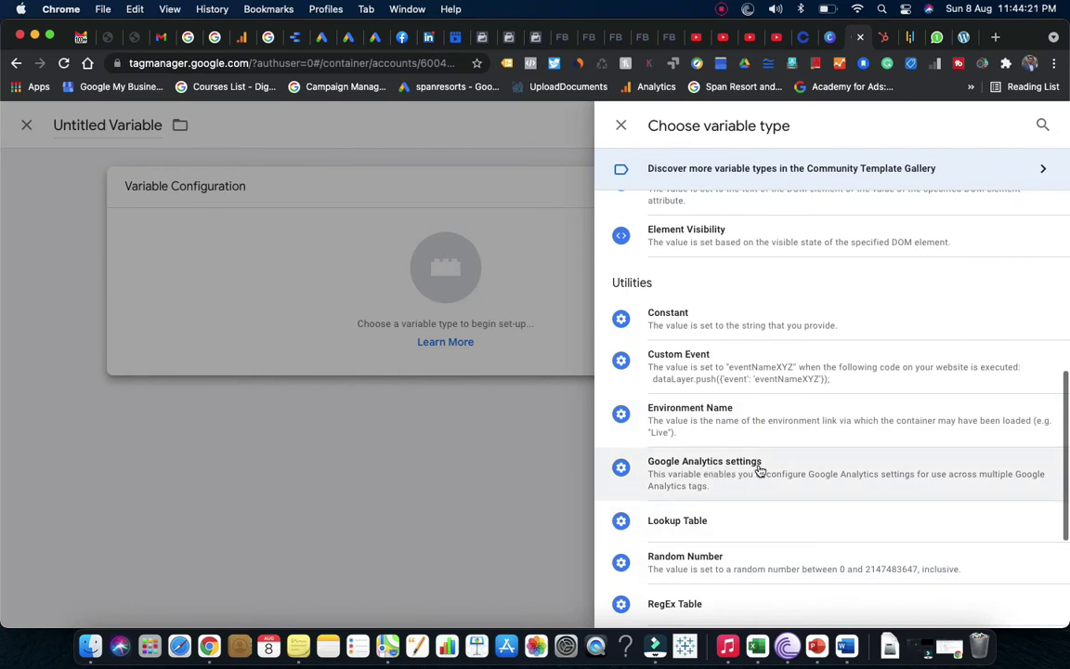
{"action": "left_click", "coordinate": [752, 470]}
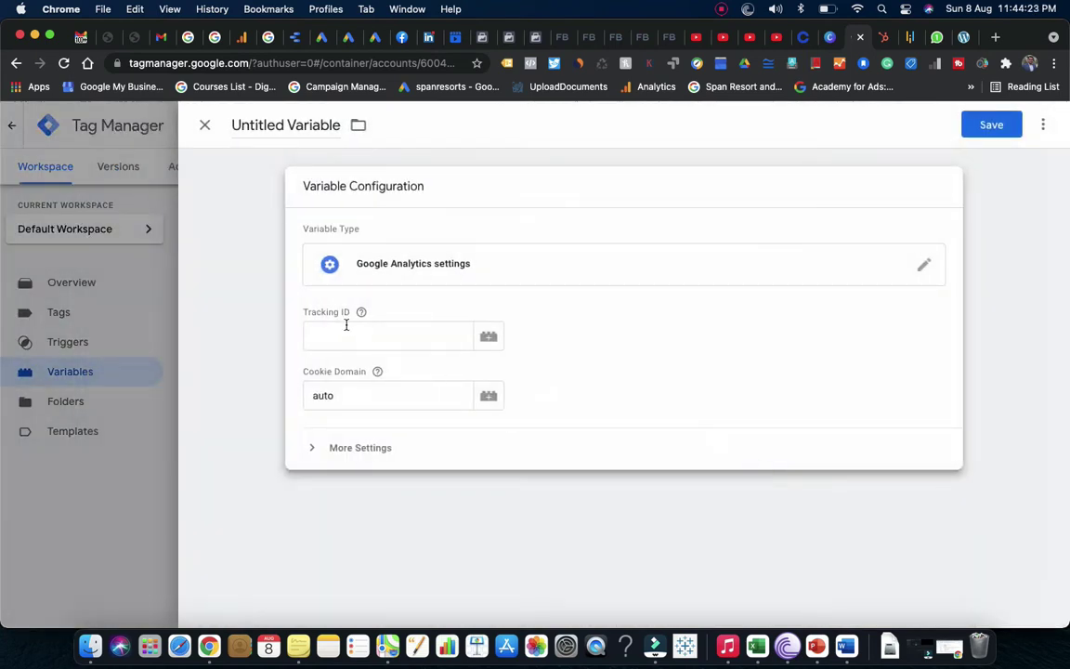
Paste the copied Tracking ID into the variable and save it under the name Google Analytics UA.
{"action": "left_click", "coordinate": [346, 327]}
{"action": "key", "text": "super+v"}
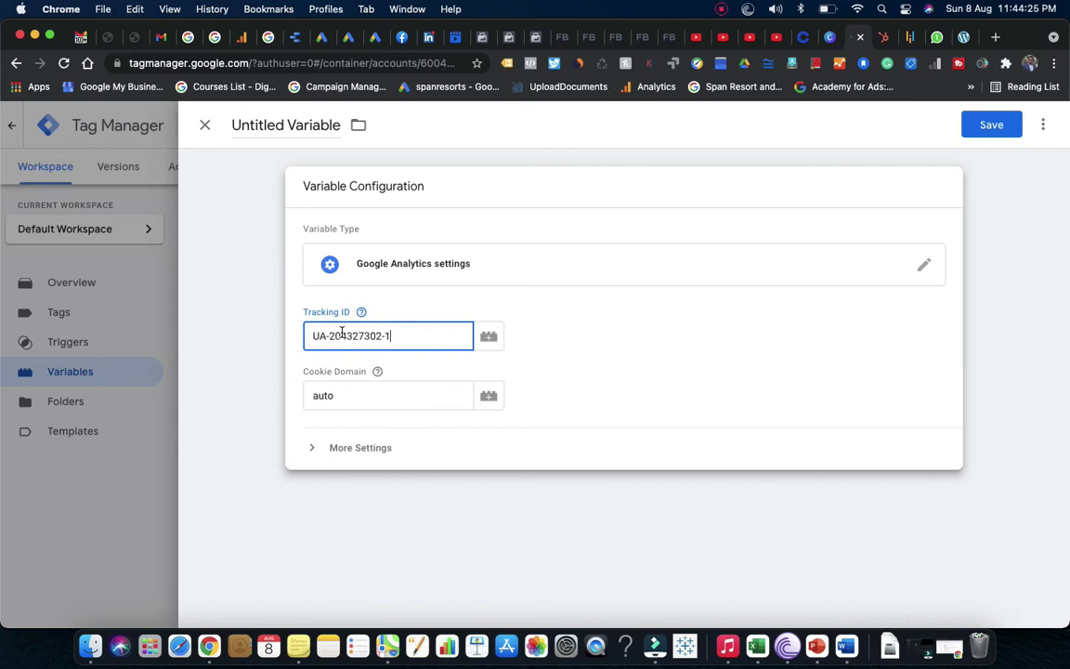
{"action": "left_click", "coordinate": [991, 125]}
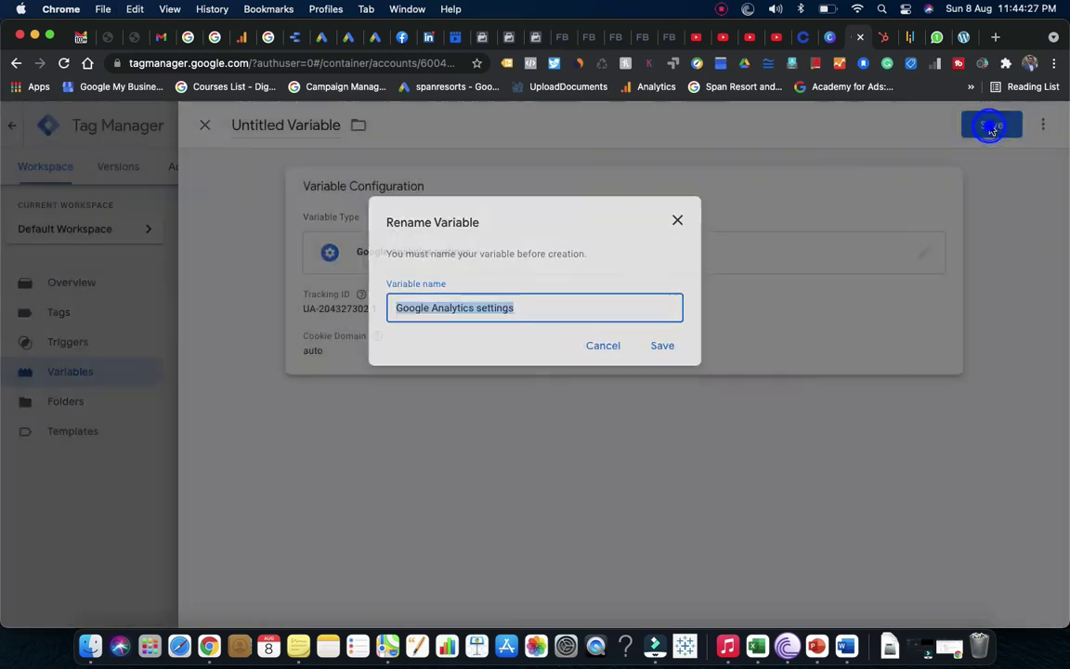
{"action": "left_click", "coordinate": [538, 308]}
{"action": "key", "text": "BackSpace"}
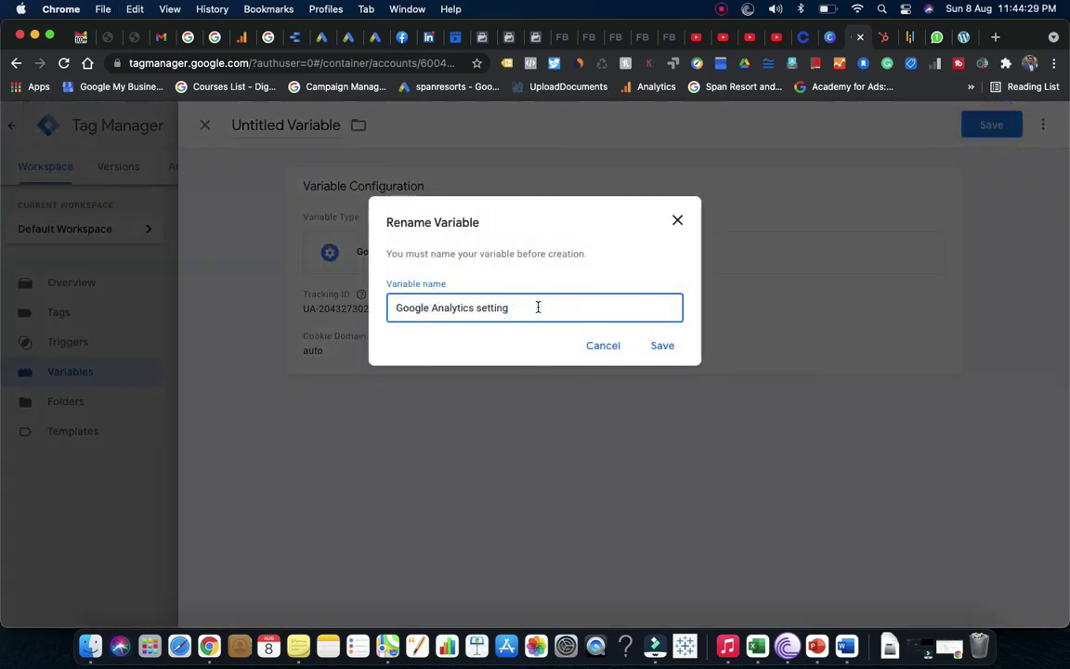
{"action": "key", "text": "BackSpace"}
{"action": "key", "text": "BackSpace"}
{"action": "left_click", "coordinate": [663, 346]}
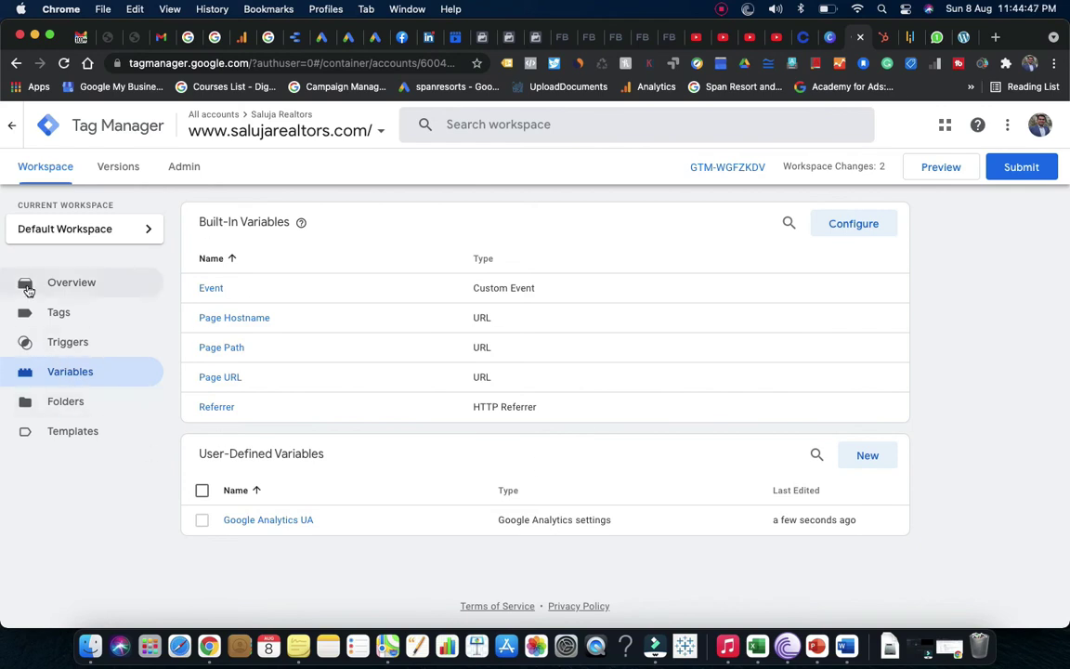
Create a new tag in the container with the type Google Analytics: Universal Analytics.
{"action": "left_click", "coordinate": [60, 314]}
{"action": "left_click", "coordinate": [60, 312]}
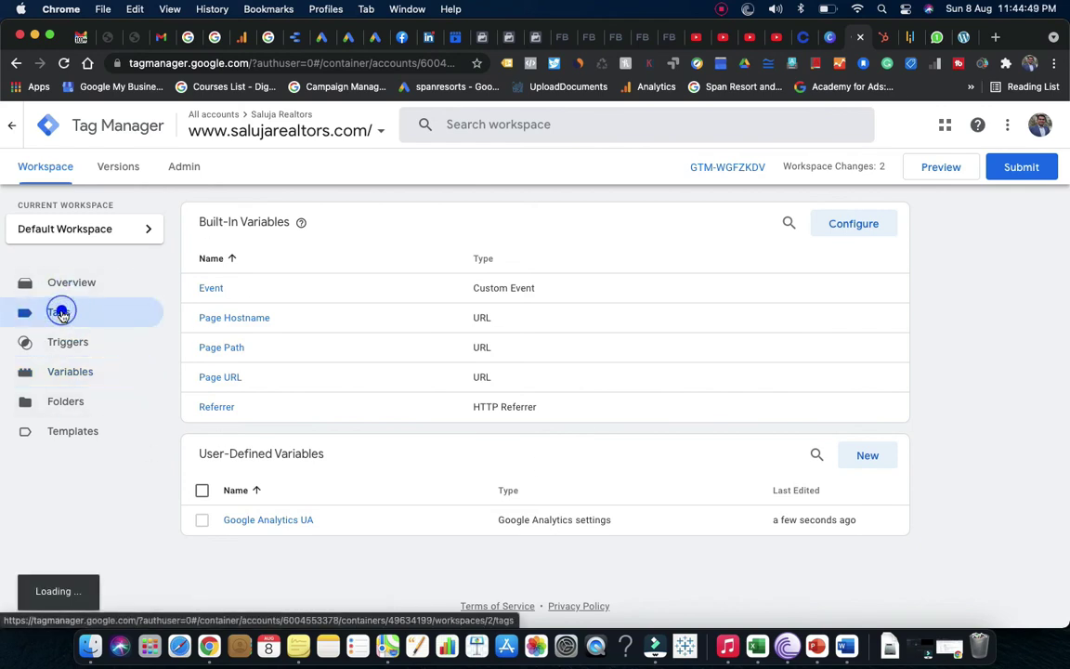
{"action": "left_click", "coordinate": [869, 228]}
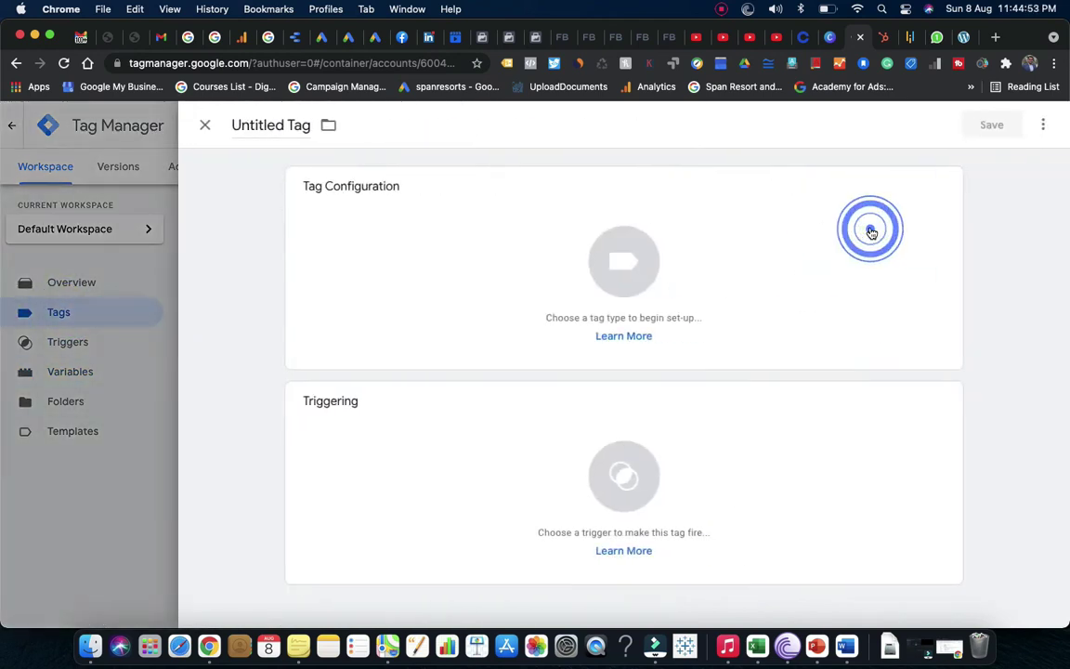
{"action": "left_click", "coordinate": [793, 244]}
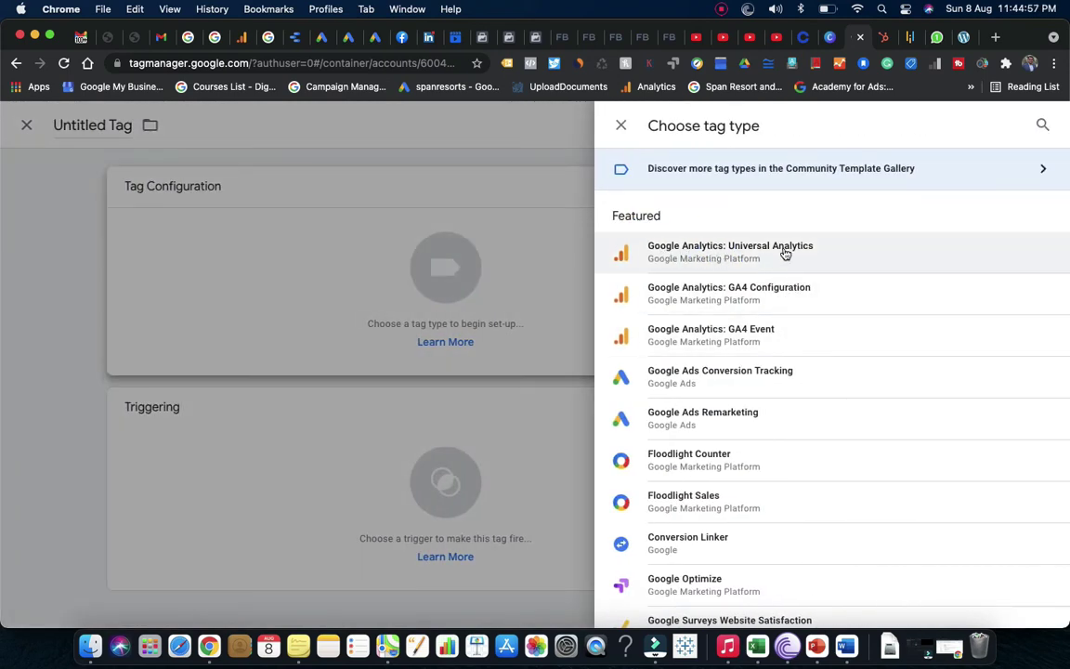
{"action": "left_click", "coordinate": [785, 253]}
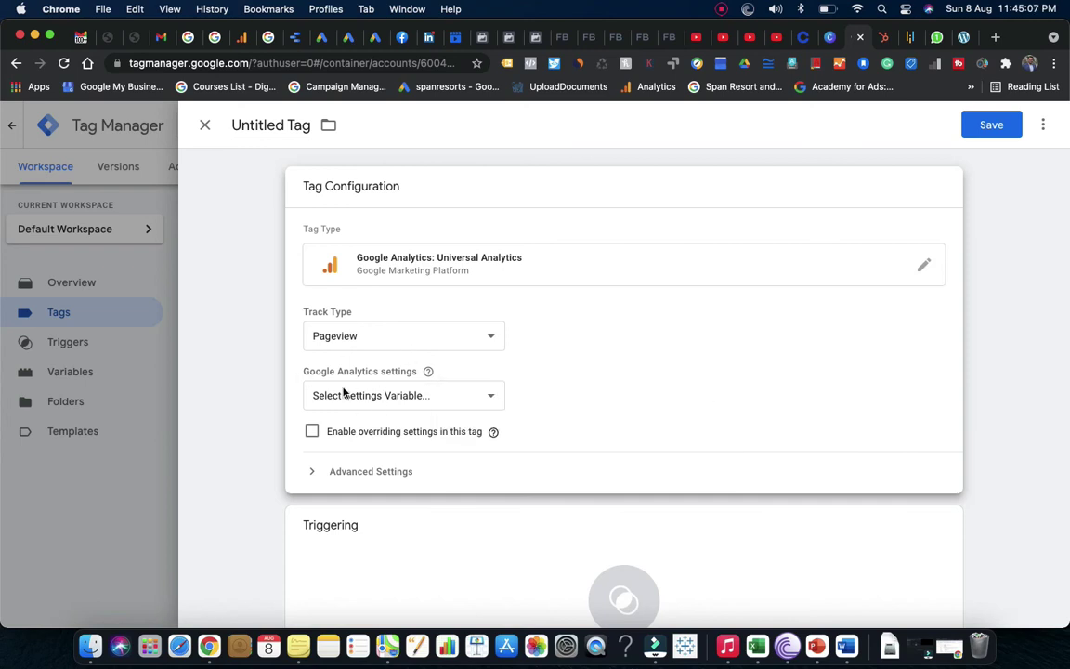
Assign the {{Google Analytics UA}} settings variable to the Universal Analytics tag and set it to fire on the All Pages trigger.
{"action": "left_click", "coordinate": [488, 398]}
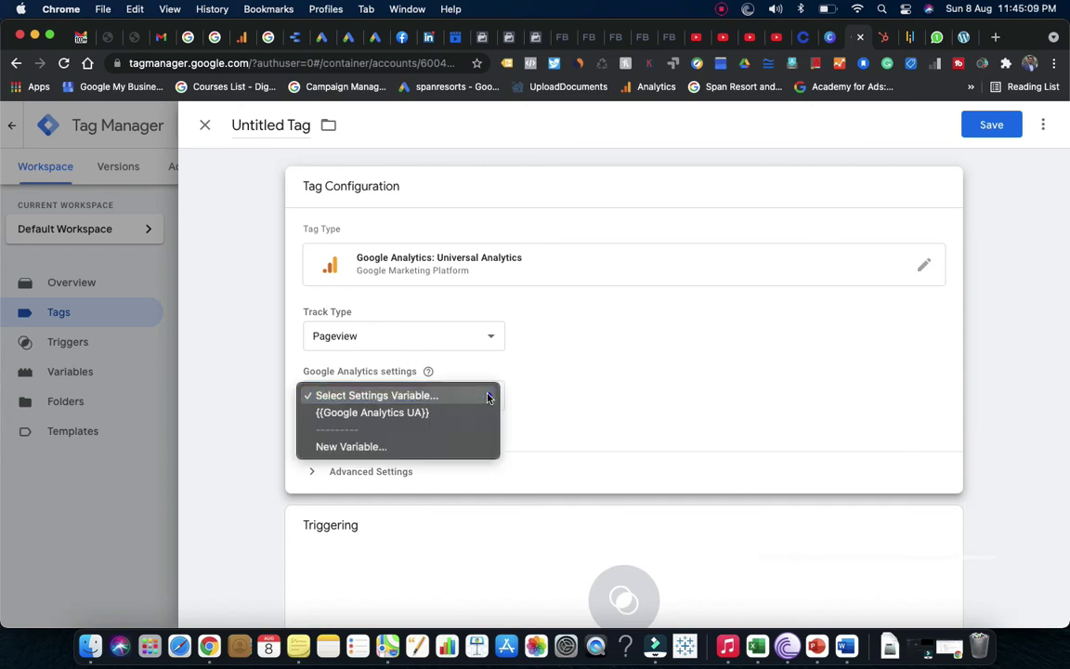
{"action": "left_click", "coordinate": [392, 414]}
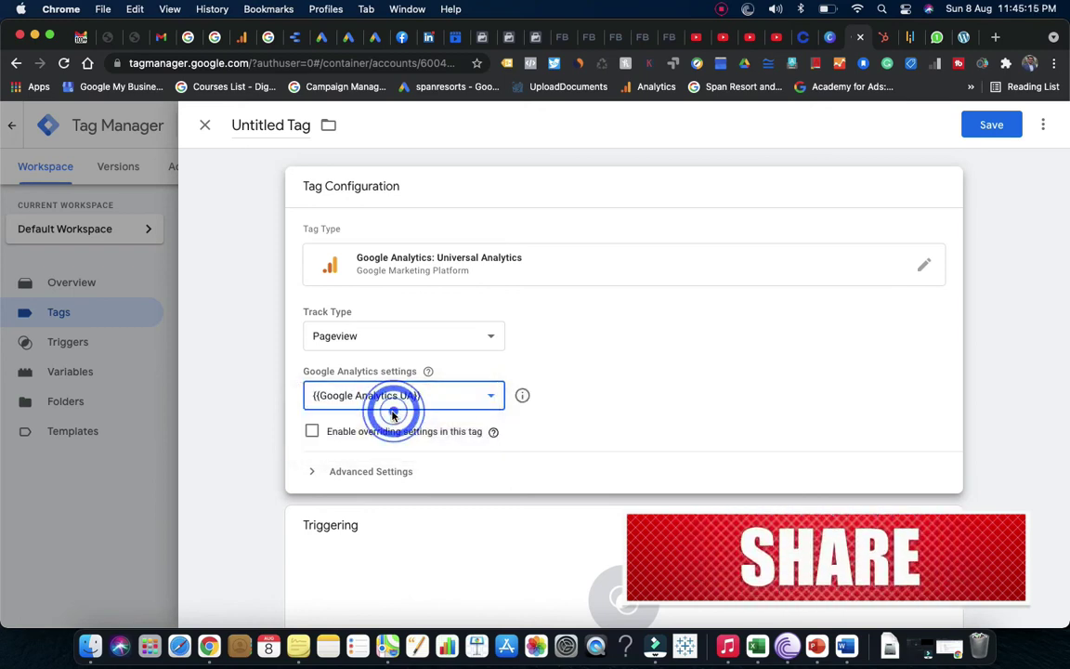
{"action": "scroll", "coordinate": [388, 446], "scroll_direction": "down", "scroll_amount": 2}
{"action": "left_click", "coordinate": [454, 488]}
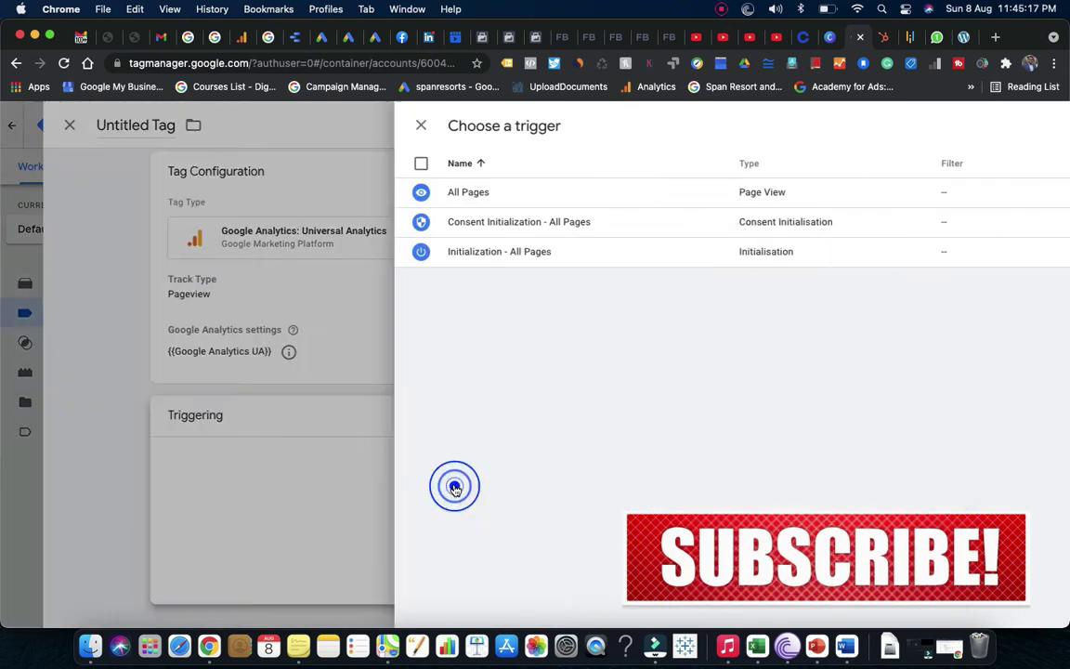
{"action": "left_click", "coordinate": [286, 193]}
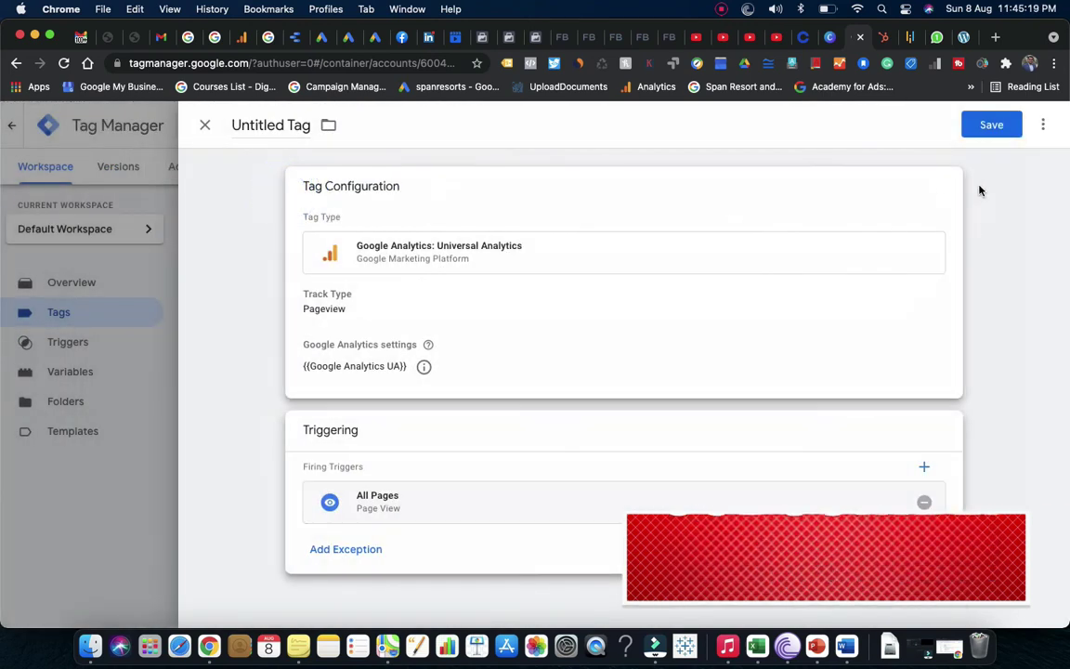
Save the tag under the name Google Analytics Universal Analytics.
{"action": "left_click", "coordinate": [994, 126]}
{"action": "left_click", "coordinate": [592, 312]}
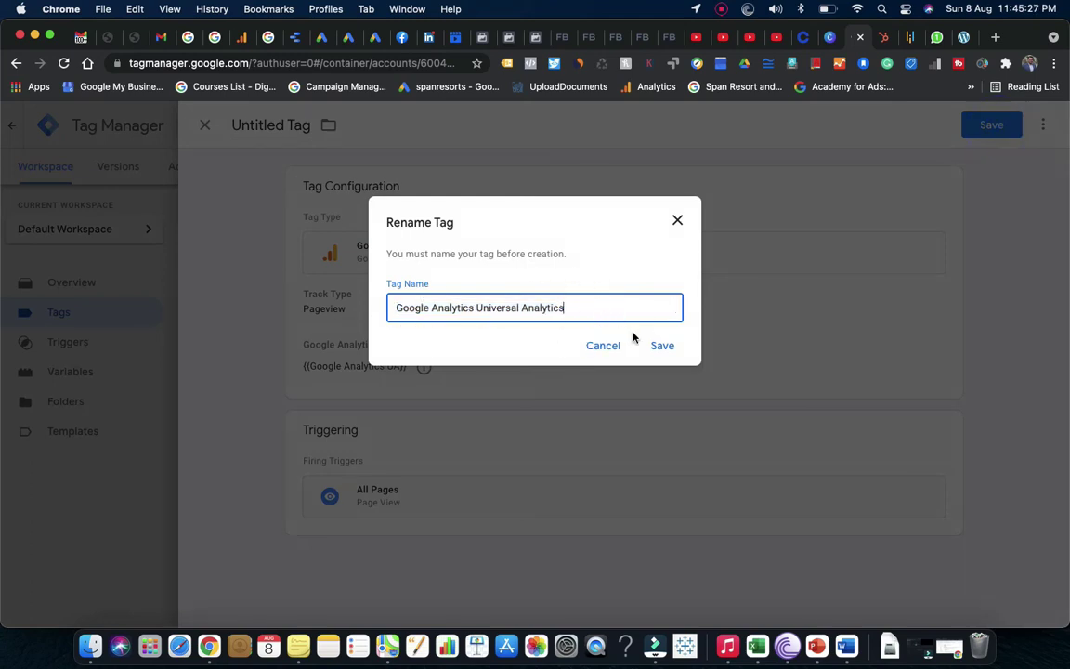
{"action": "left_click", "coordinate": [663, 346]}
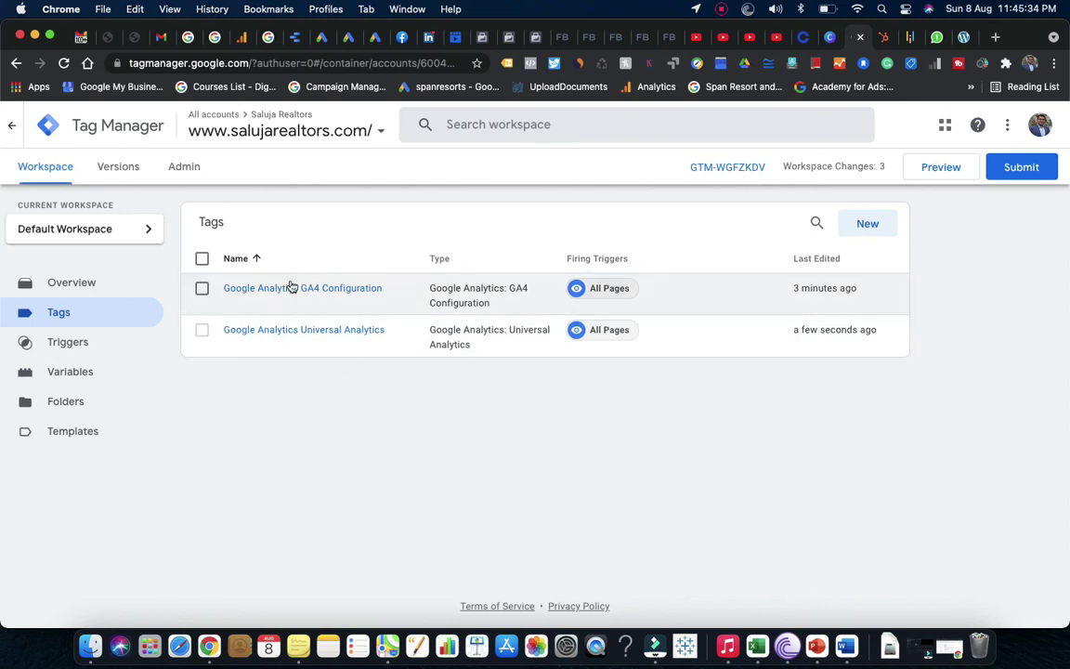
Publish the workspace changes to the Live environment without a version name or description, and return to the workspace overview.
{"action": "left_click", "coordinate": [1027, 163]}
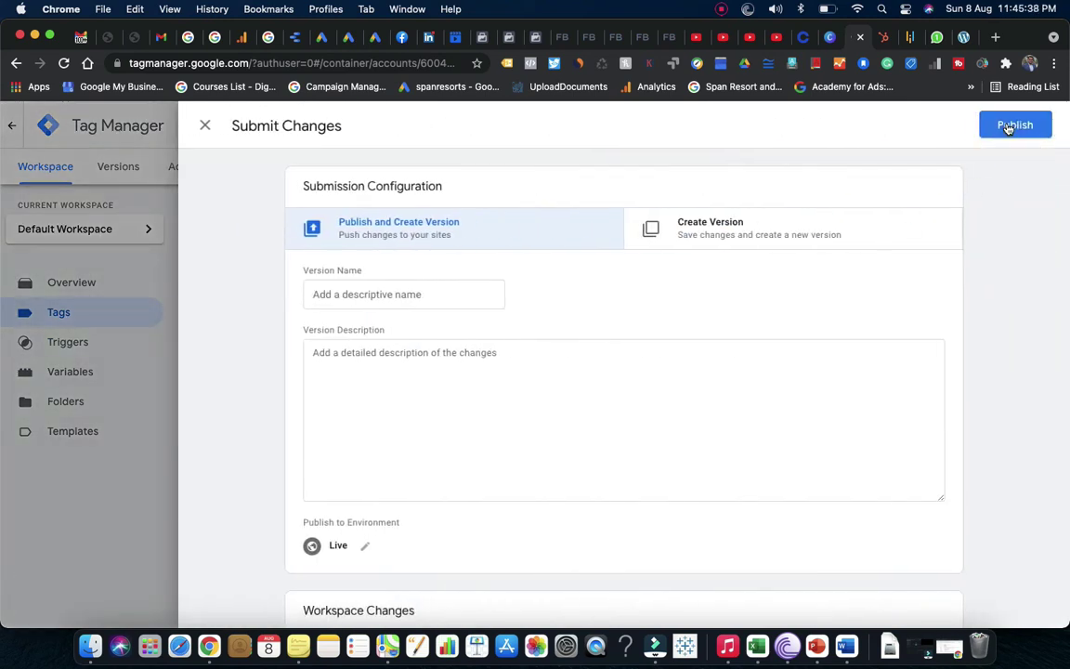
{"action": "left_click", "coordinate": [1009, 127]}
{"action": "left_click", "coordinate": [741, 550]}
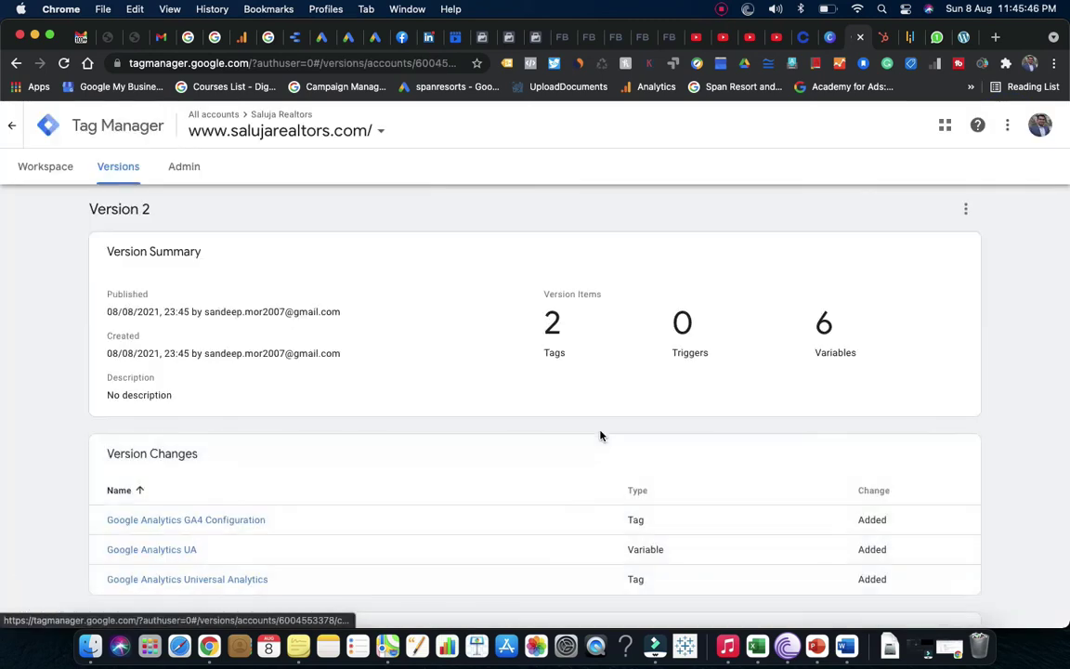
{"action": "left_click", "coordinate": [33, 169]}
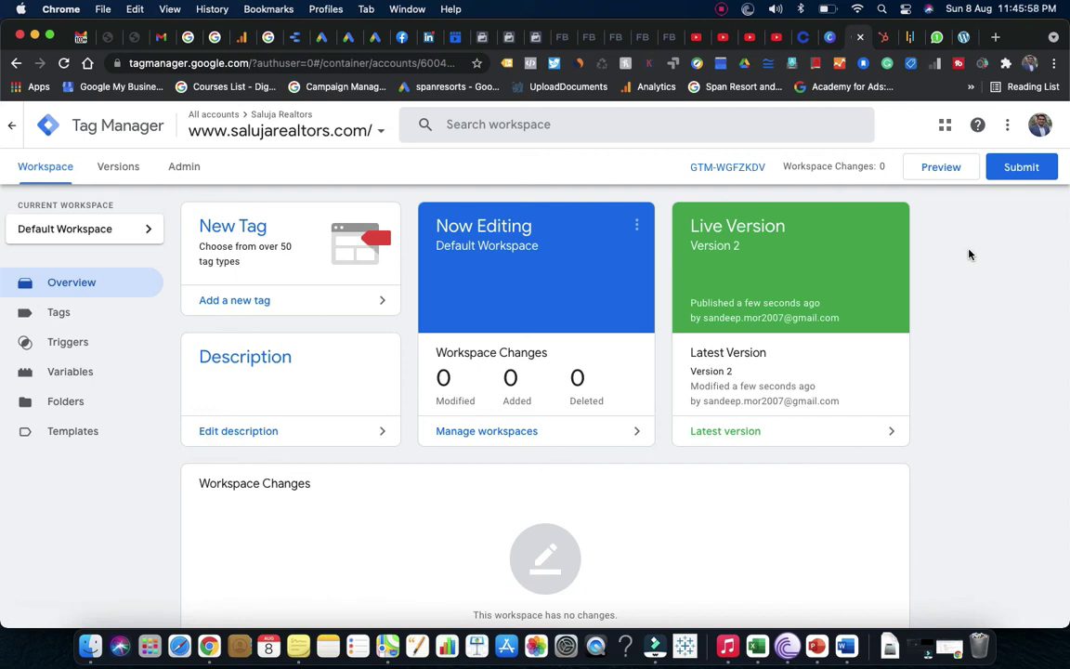
{"action": "left_click", "coordinate": [932, 172]}
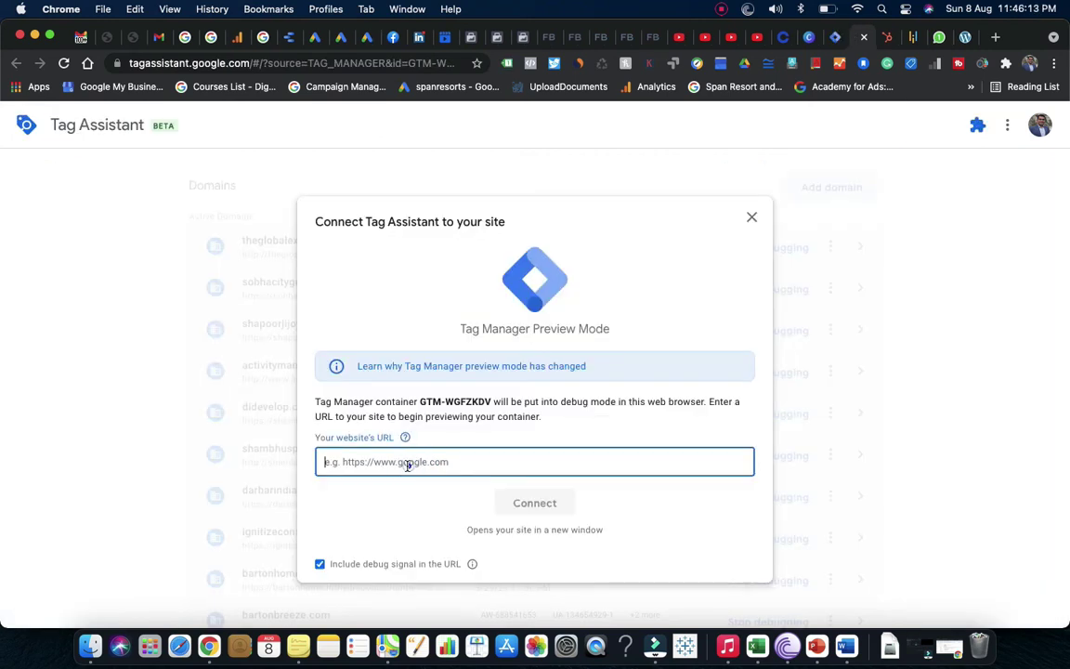
{"action": "left_click", "coordinate": [407, 467]}
{"action": "type", "text": "https://salujarealtors.com/"}
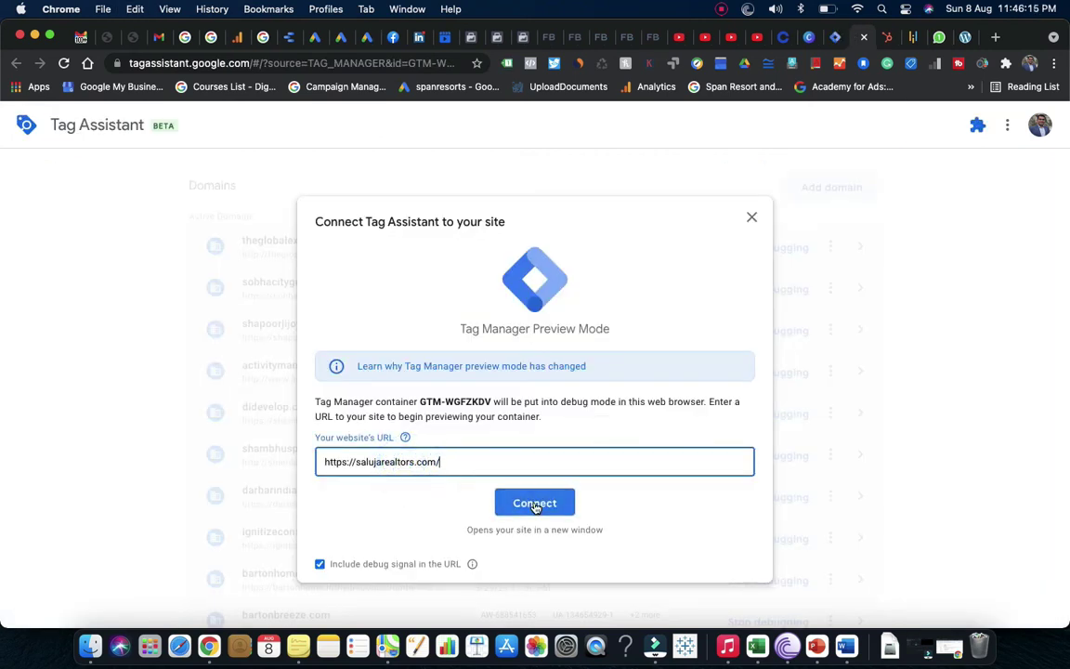
{"action": "left_click", "coordinate": [533, 503]}
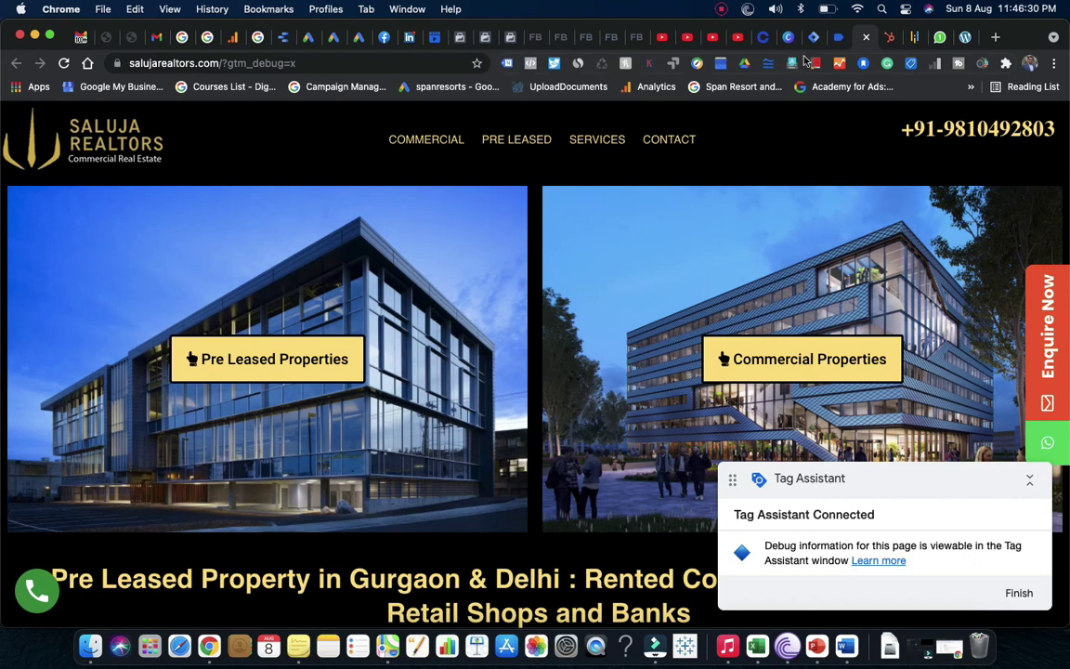
{"action": "left_click", "coordinate": [840, 40]}
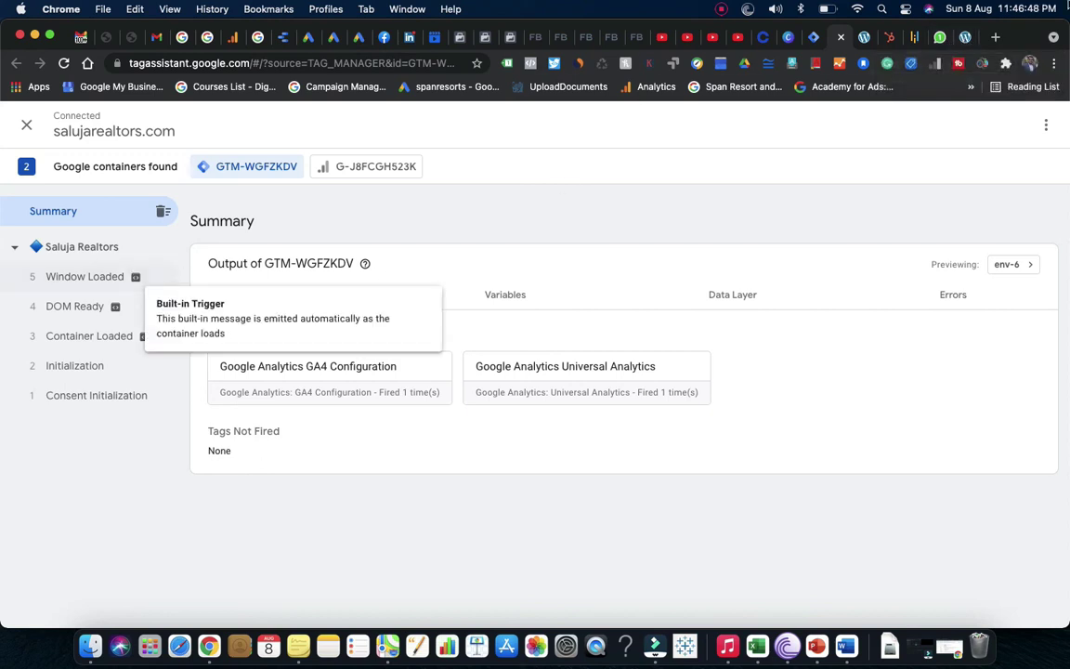
Inspect the tags on the live salujarealtors.com homepage with the Tag Assistant Legacy extension.
{"action": "left_click", "coordinate": [969, 41]}
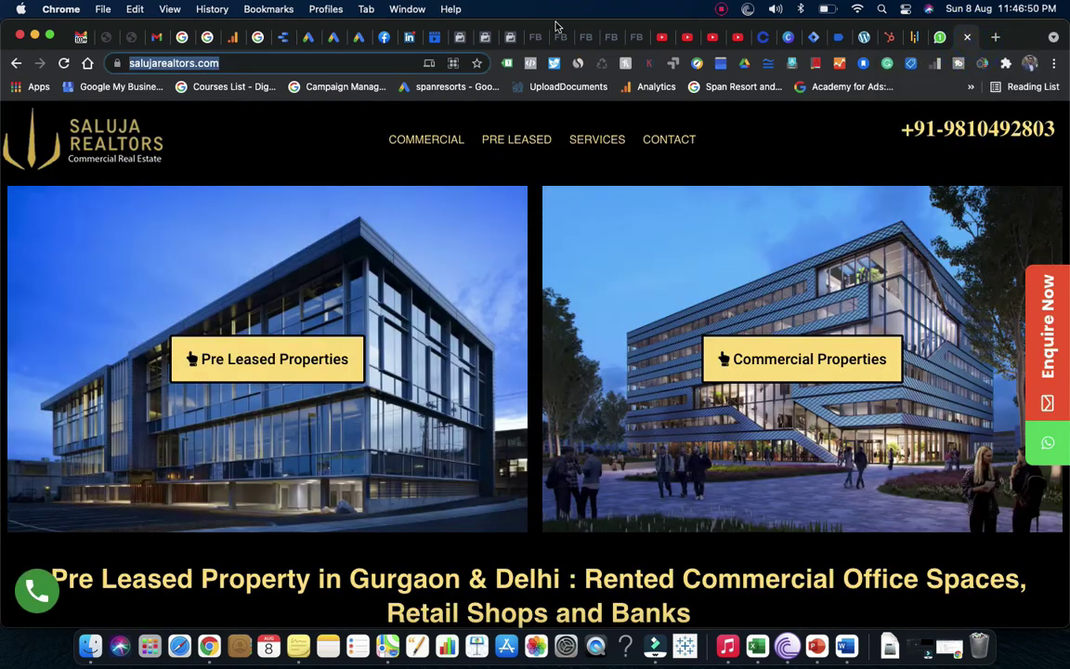
{"action": "left_click", "coordinate": [507, 65]}
{"action": "left_click", "coordinate": [507, 65]}
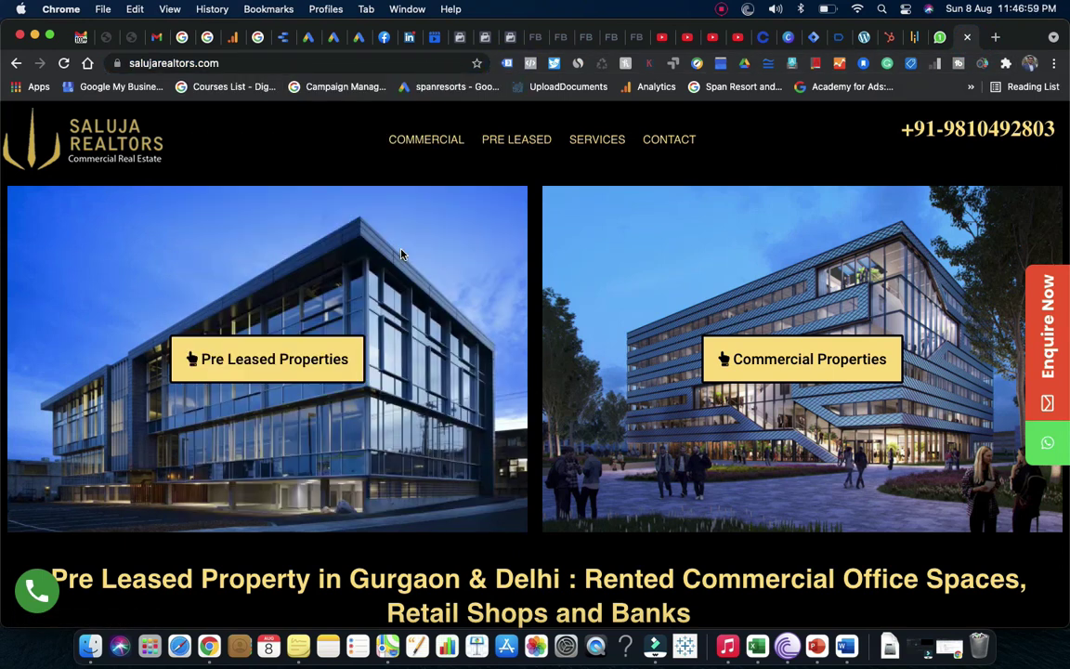
{"action": "left_click", "coordinate": [507, 65]}
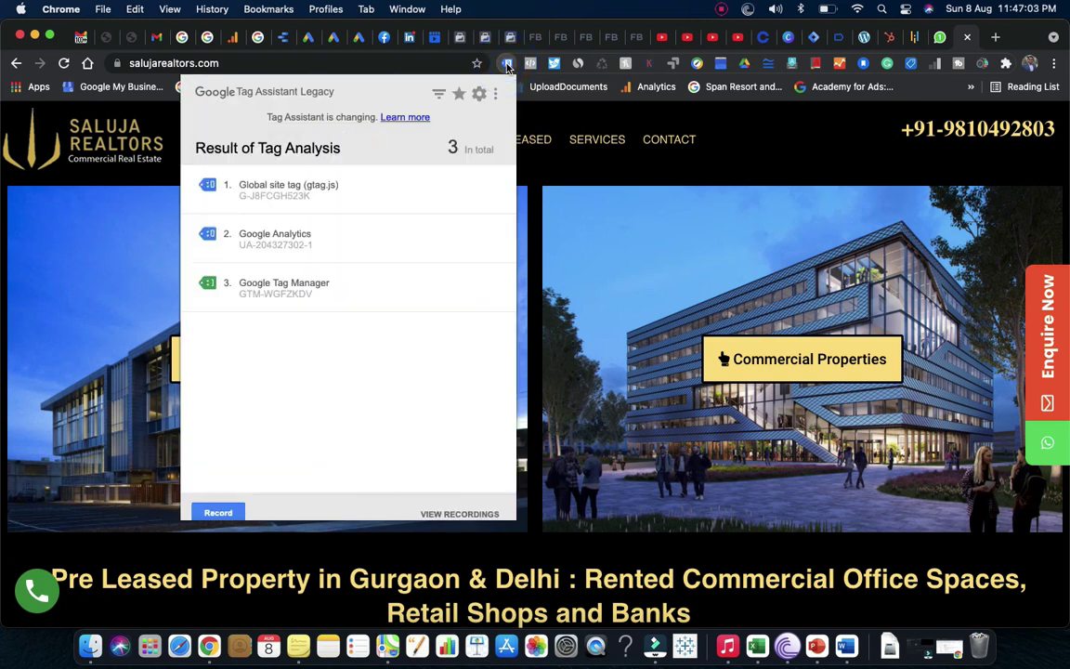